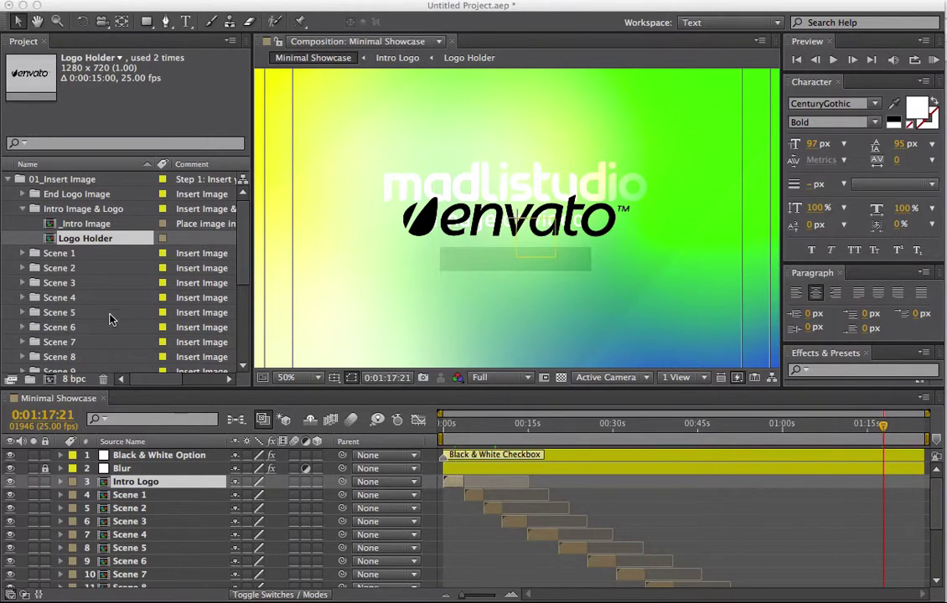
- Move the current time to the start of the Minimal Showcase timeline
scroll(108, 314, down, 5)
scroll(113, 327, up, 6)
click(470, 429)
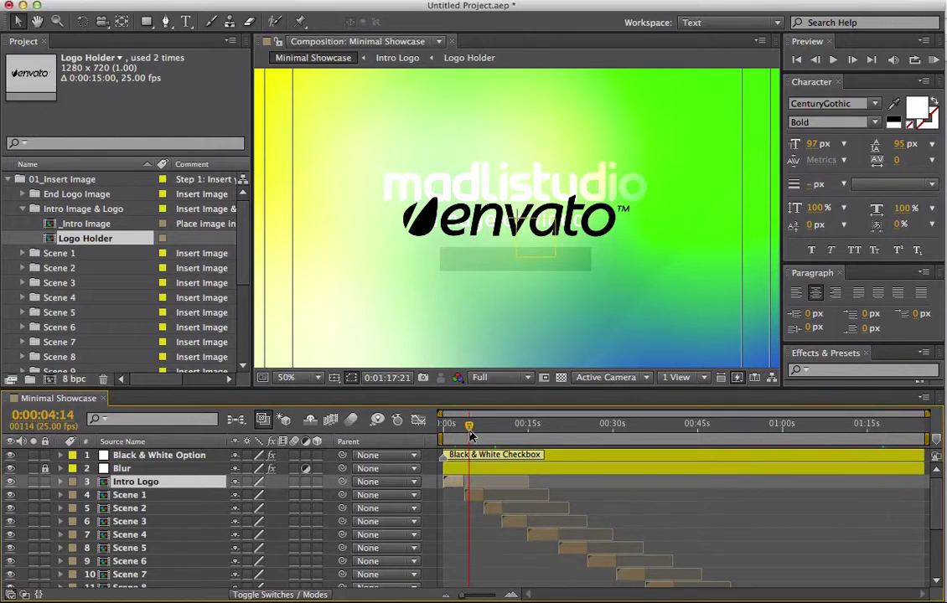
drag(469, 432, 437, 429)
- Collapse the 01_Insert Image folder and create a new top-level project folder named Links
click(10, 179)
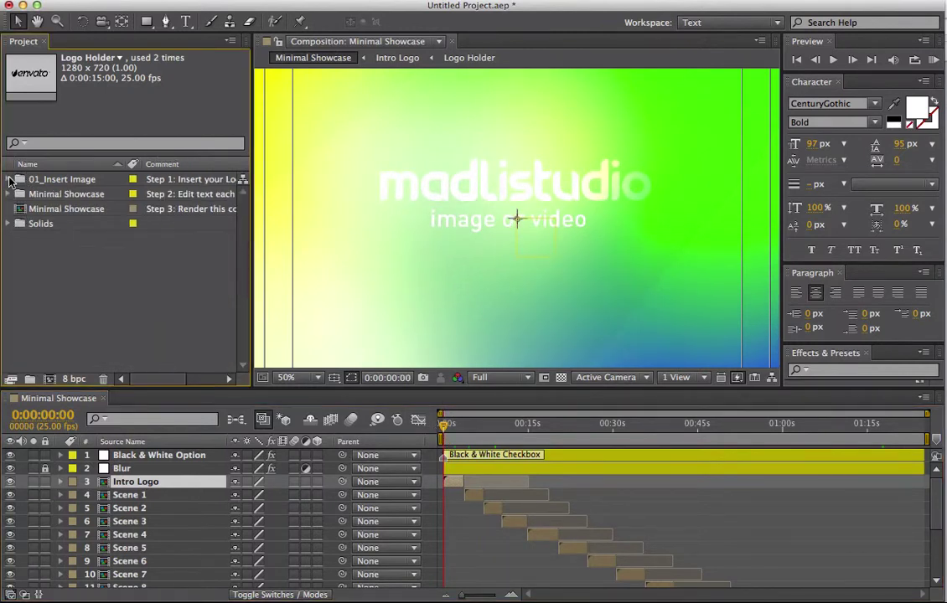
click(30, 250)
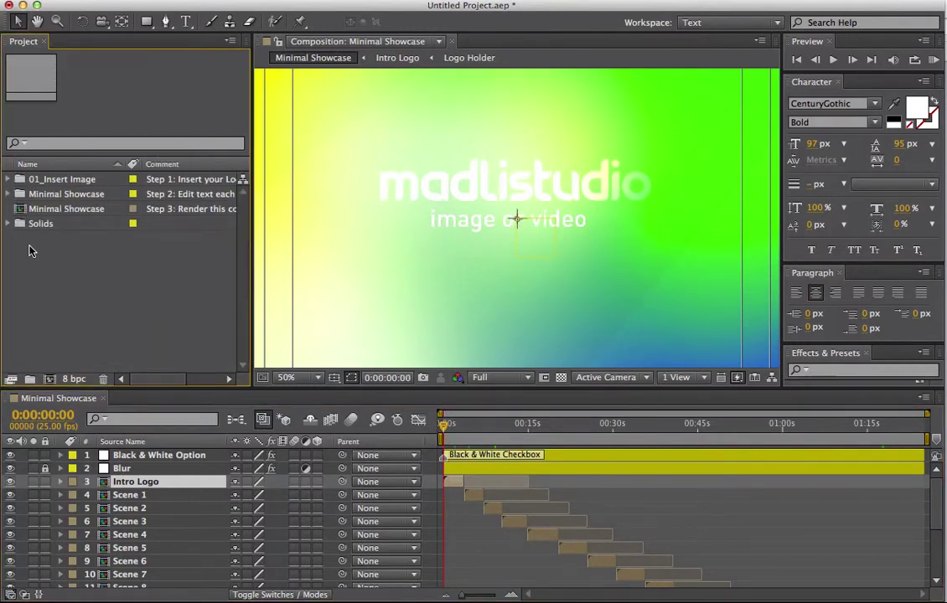
click(31, 379)
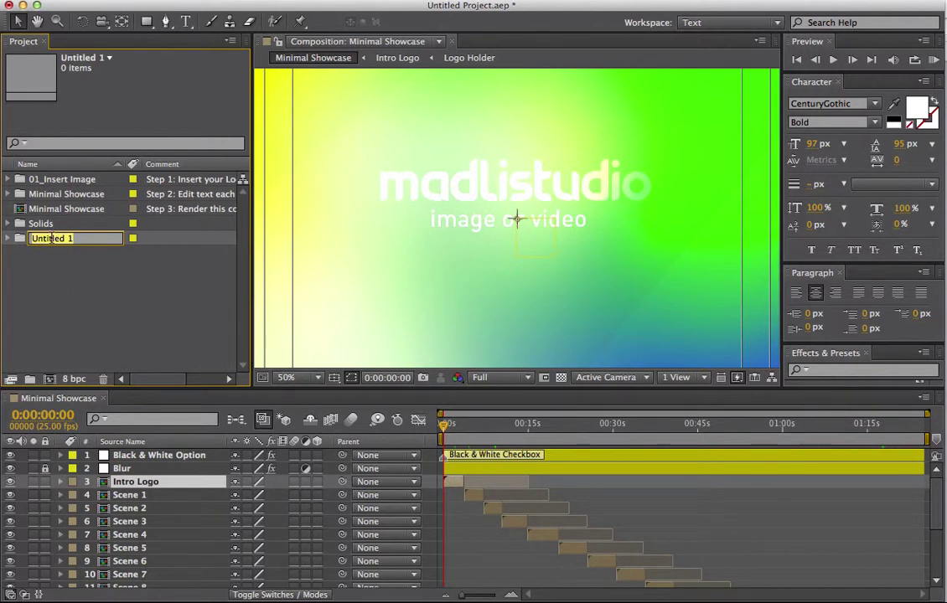
text(Links)
key(Return)
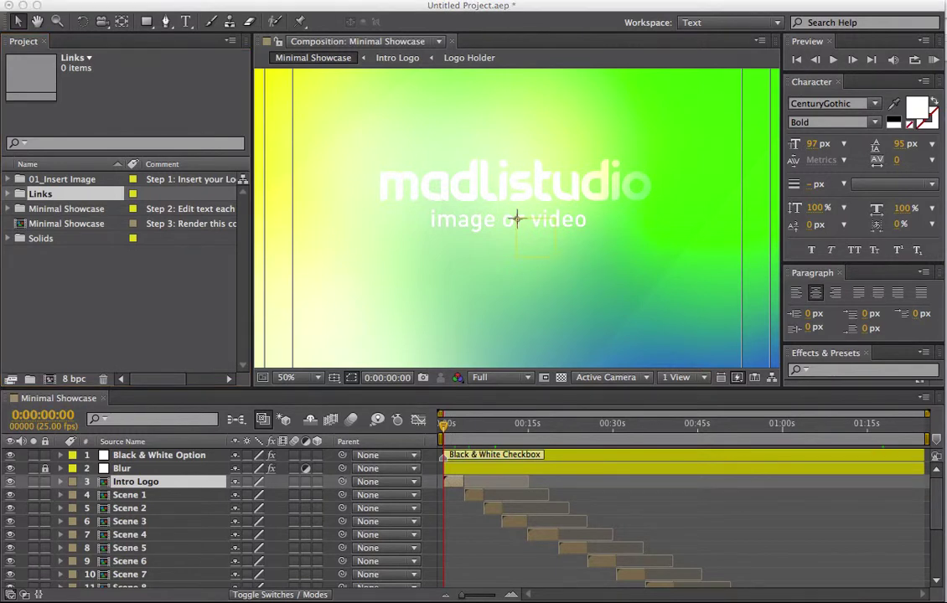
- Import Design-Kink Logo bubble.ai into the Links folder as footage with merged layers, and expand the folder
drag(624, 121, 87, 194)
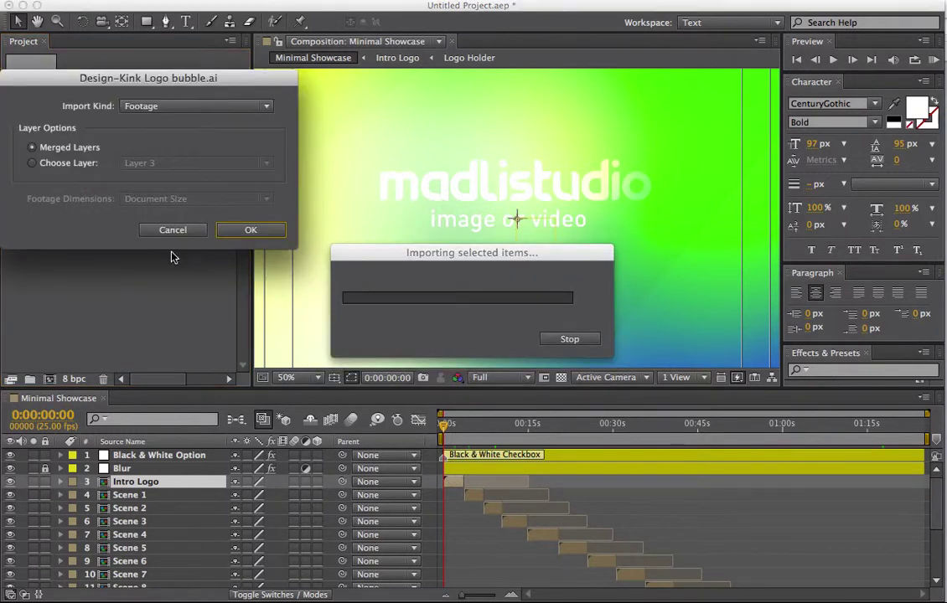
click(229, 231)
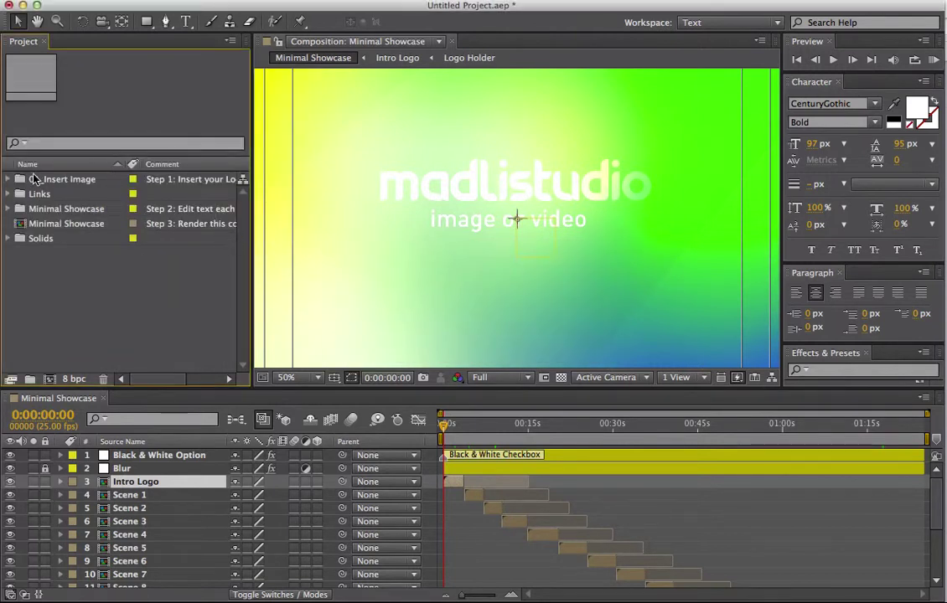
click(10, 194)
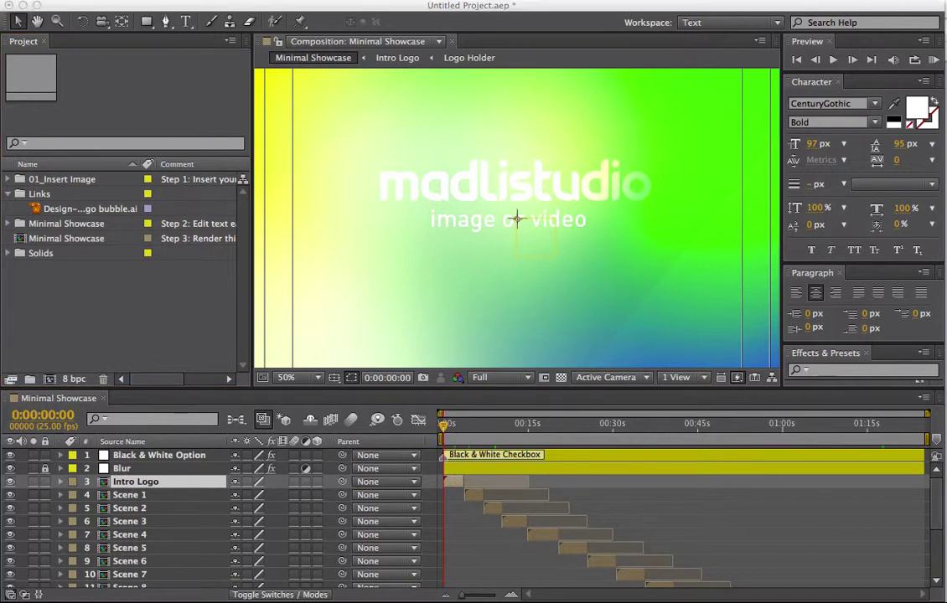
- Import the collection of JPG and PNG stock images into the Links folder
drag(946, 251, 16, 191)
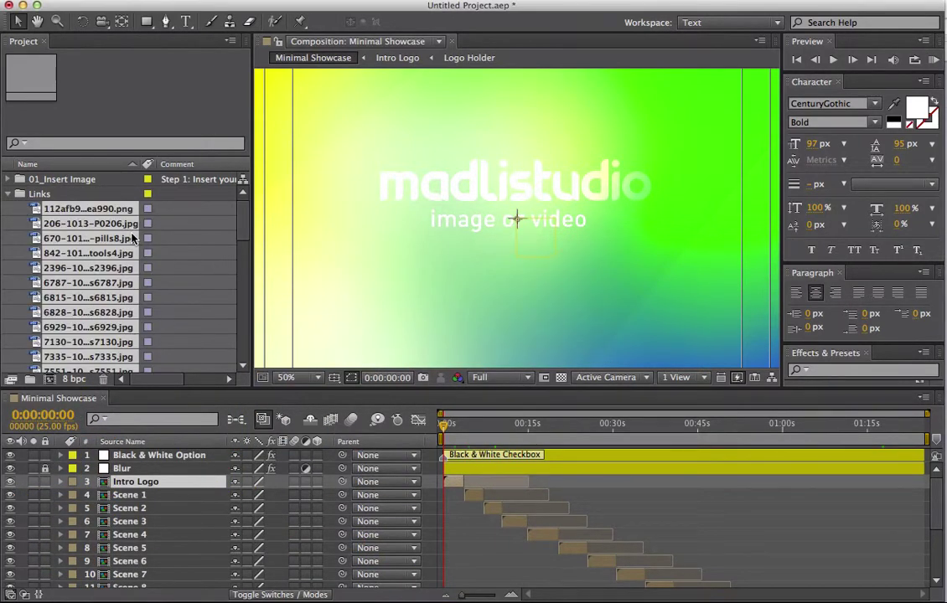
scroll(121, 276, down, 8)
scroll(127, 291, up, 2)
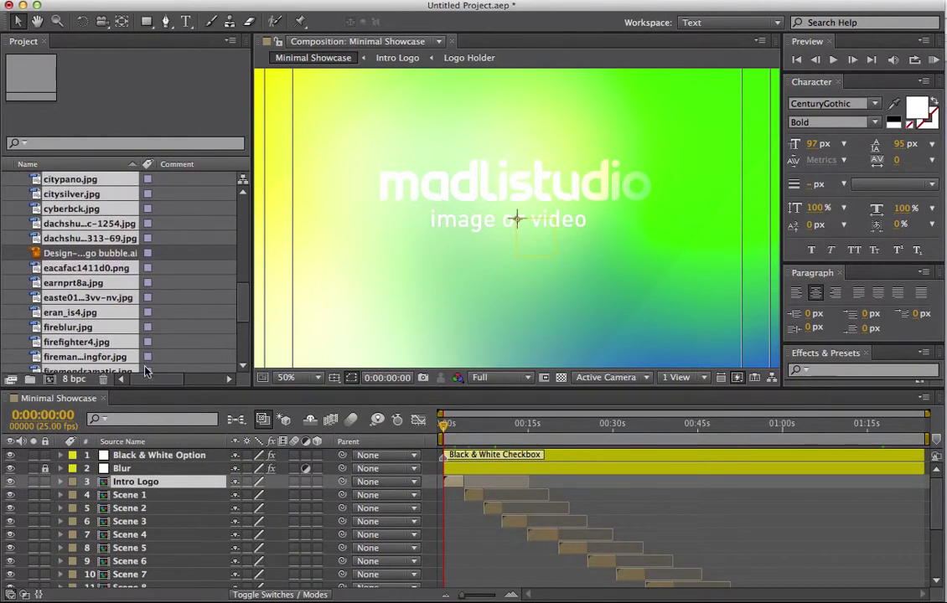
- Play the showcase to 0:00:01:13, then open Intro Logo and its nested Logo Holder composition
click(148, 495)
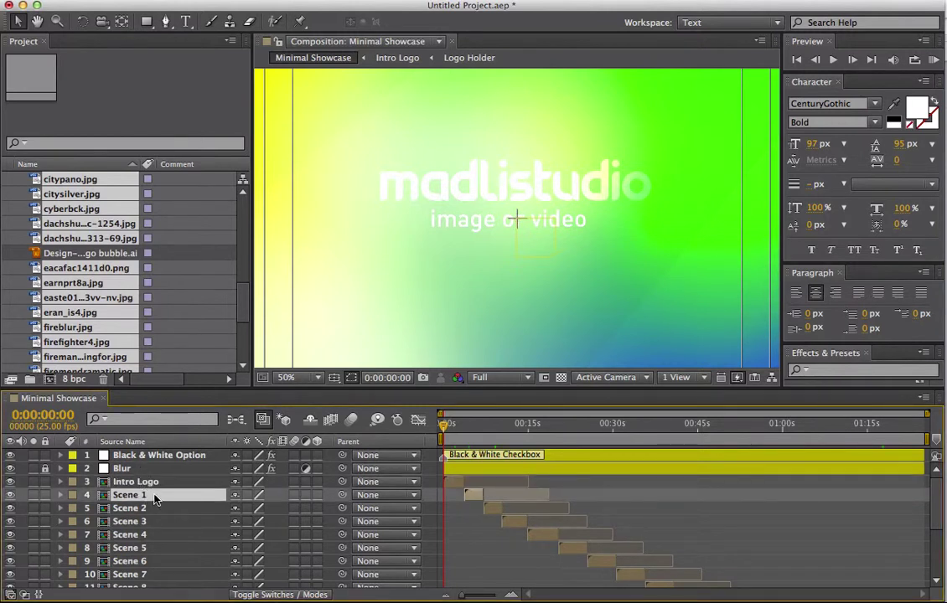
click(153, 487)
key(space)
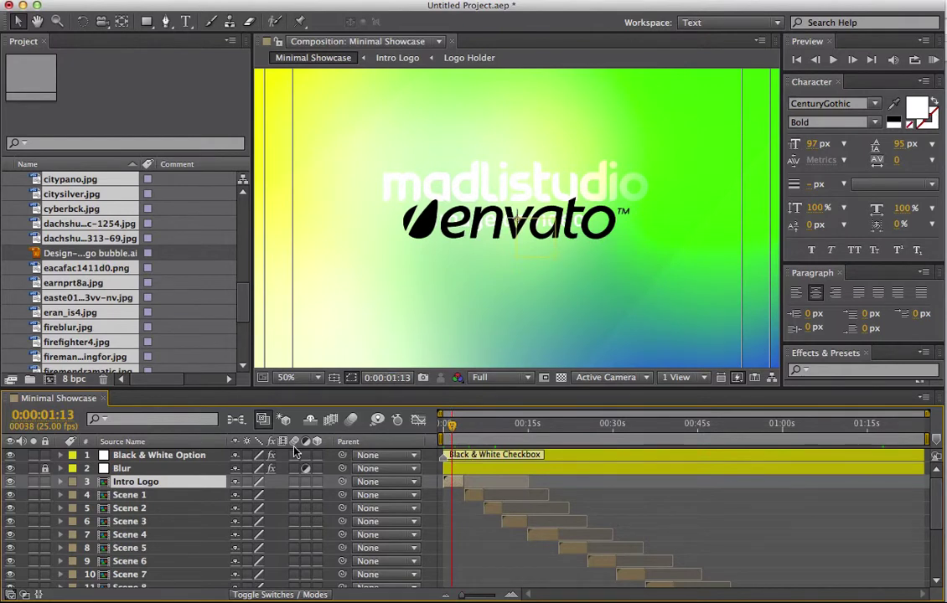
double_click(113, 482)
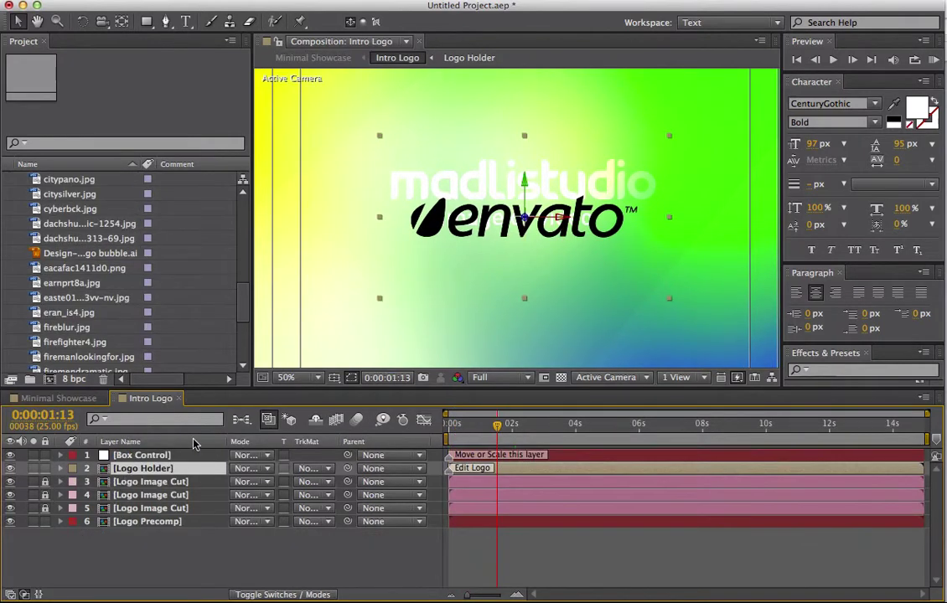
double_click(143, 469)
- Replace the envatok.png layer in Logo Holder with Design-Kink Logo bubble.ai
click(161, 462)
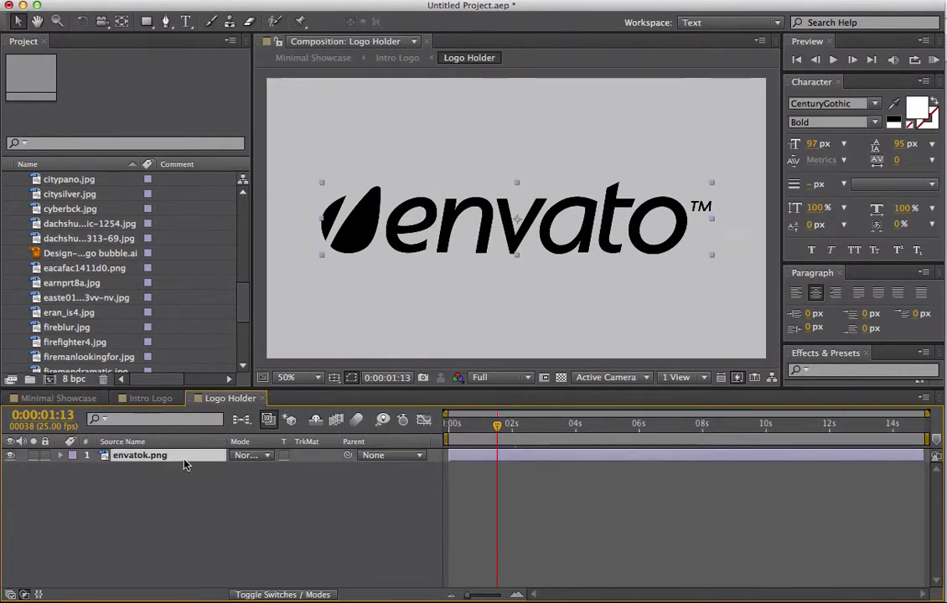
click(114, 254)
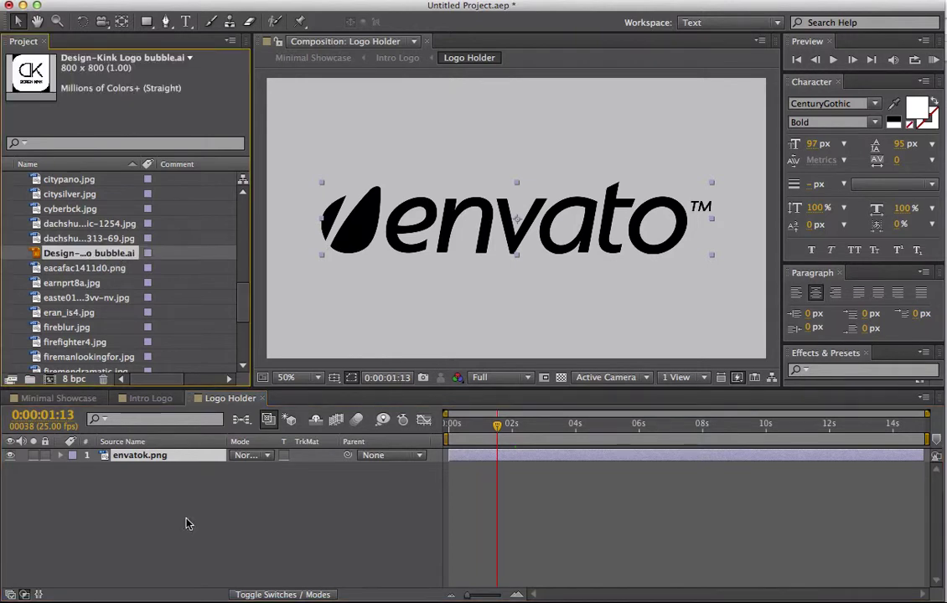
click(148, 458)
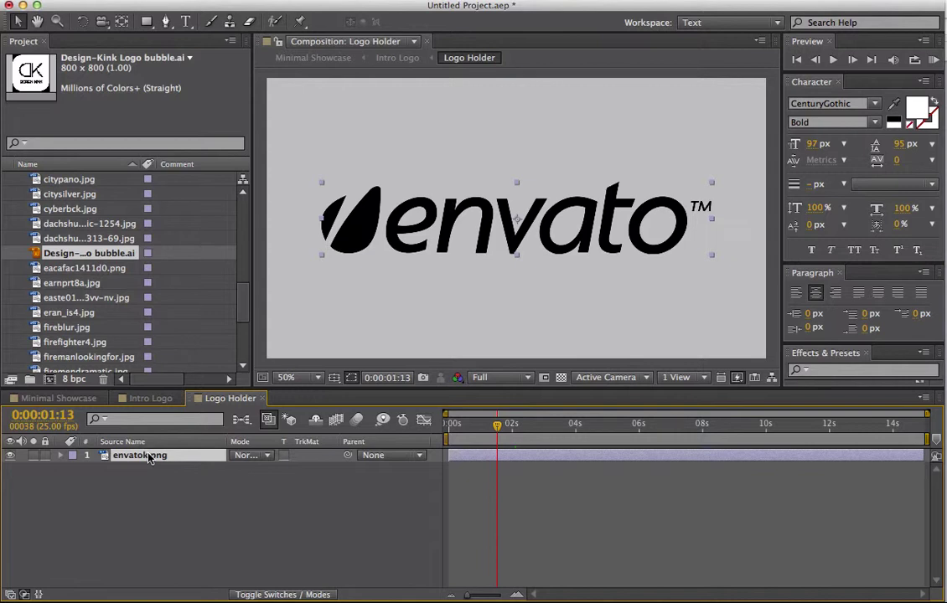
key(super+alt+slash)
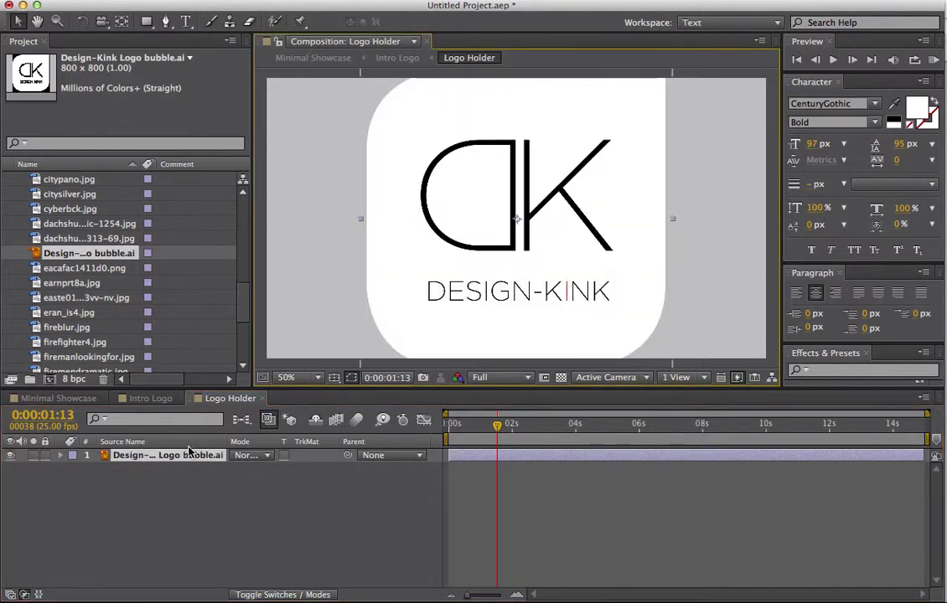
- Scale the Design-Kink logo down proportionally to fit inside the frame with a margin, and close the Logo Holder composition
scroll(576, 187, down, 3)
scroll(576, 188, up, 2)
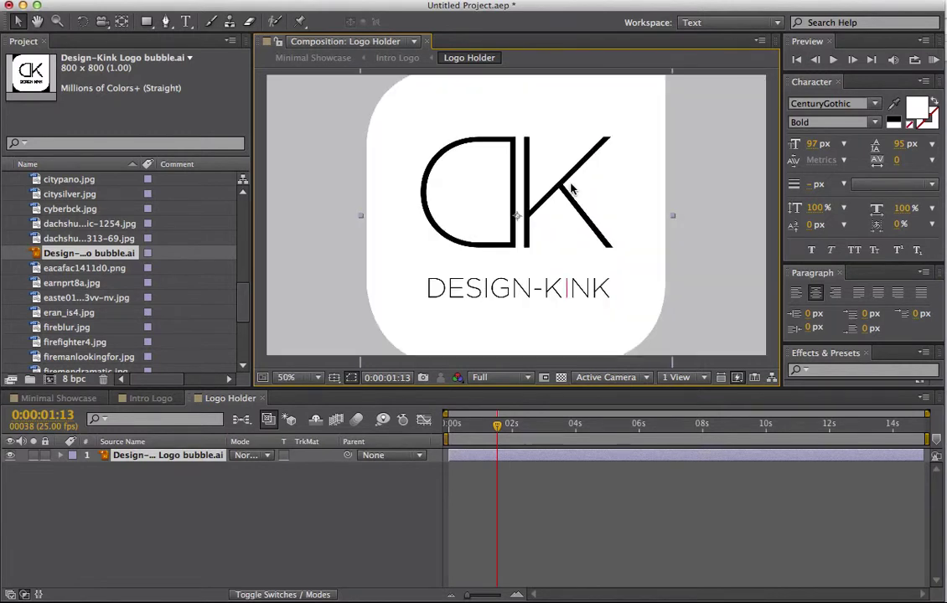
scroll(574, 189, down, 2)
scroll(574, 189, up, 2)
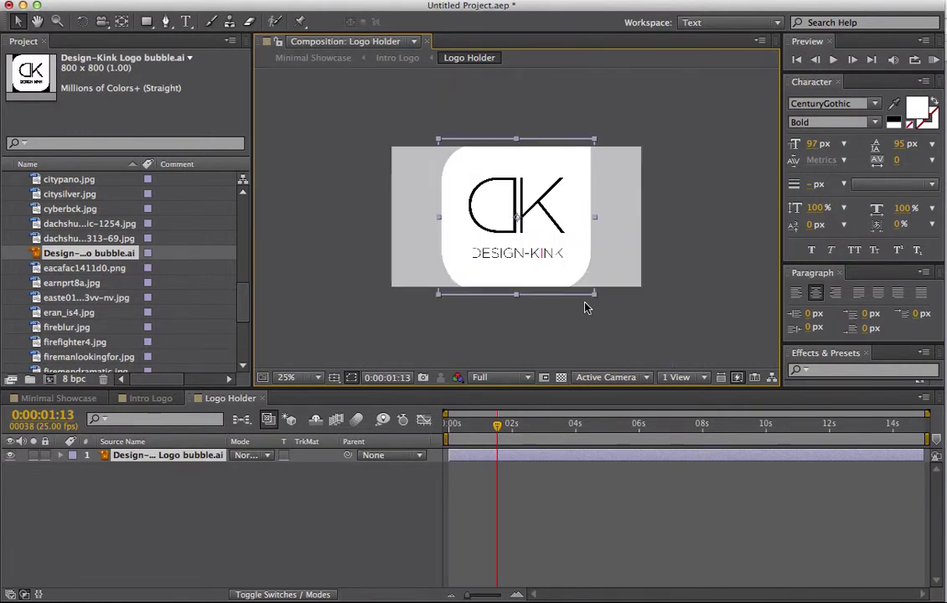
drag(593, 299, 577, 273)
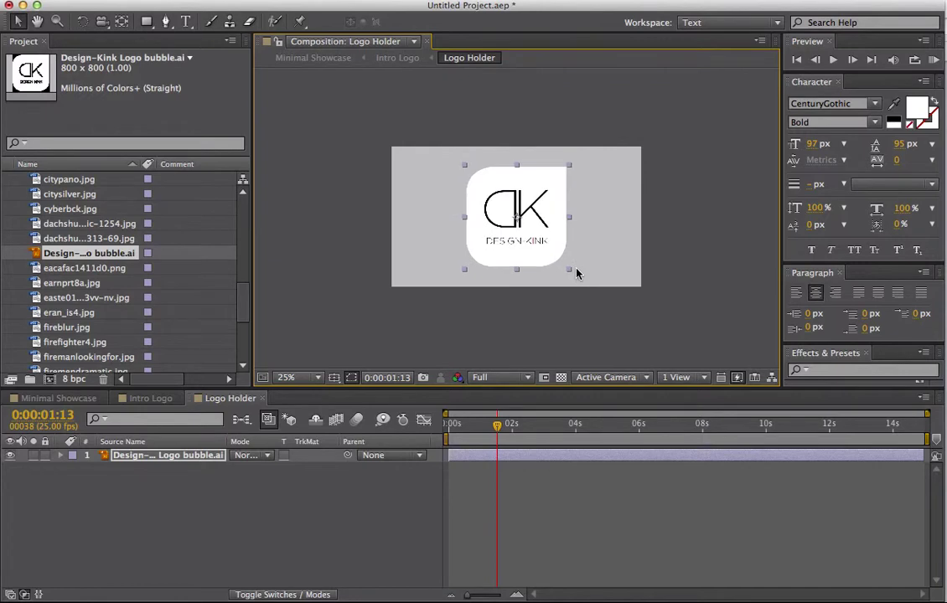
click(263, 398)
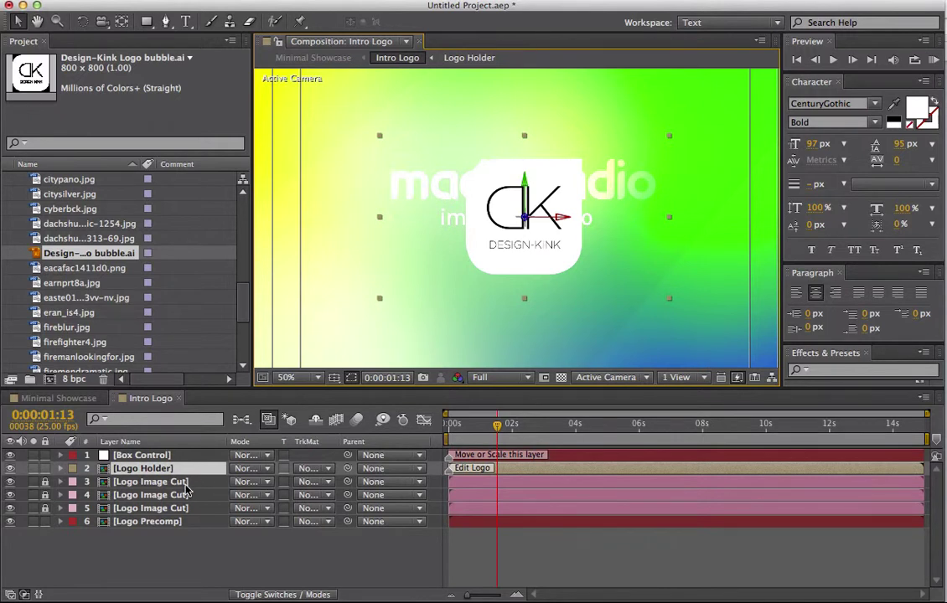
- Toggle the visibility of the Logo Holder and Logo Precomp layers off and on to identify their contents, then deselect all layers
click(10, 470)
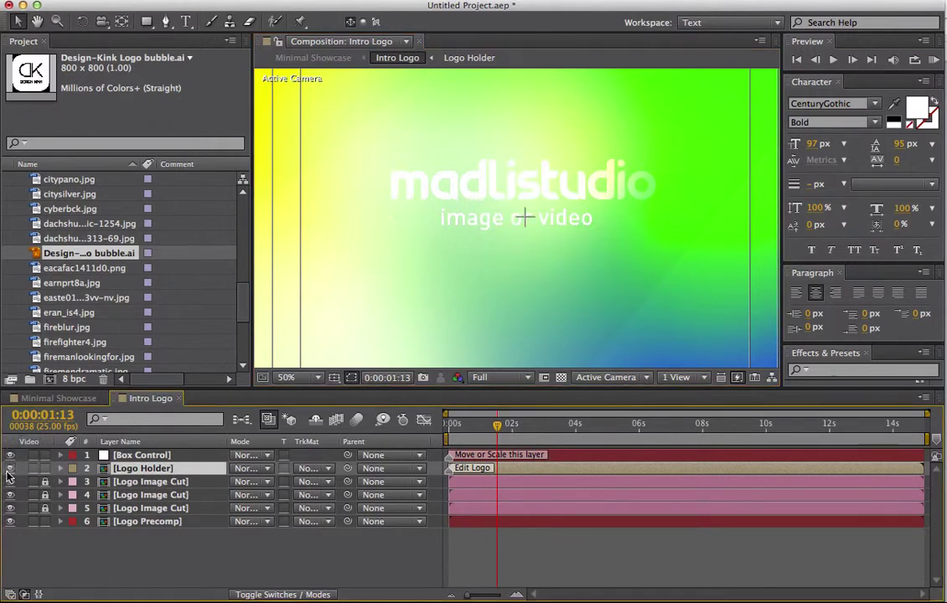
click(9, 468)
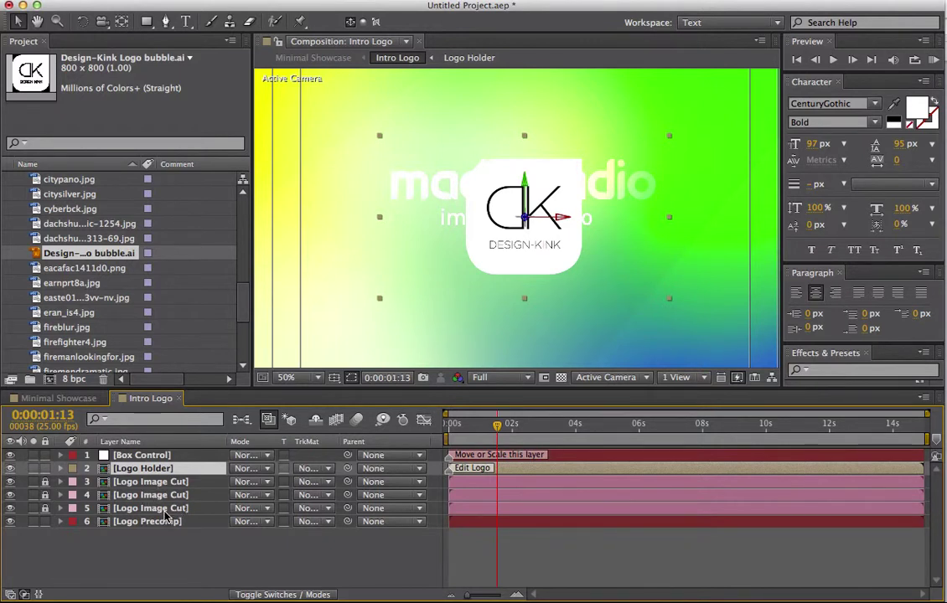
click(10, 521)
click(9, 521)
key(super+shift+a)
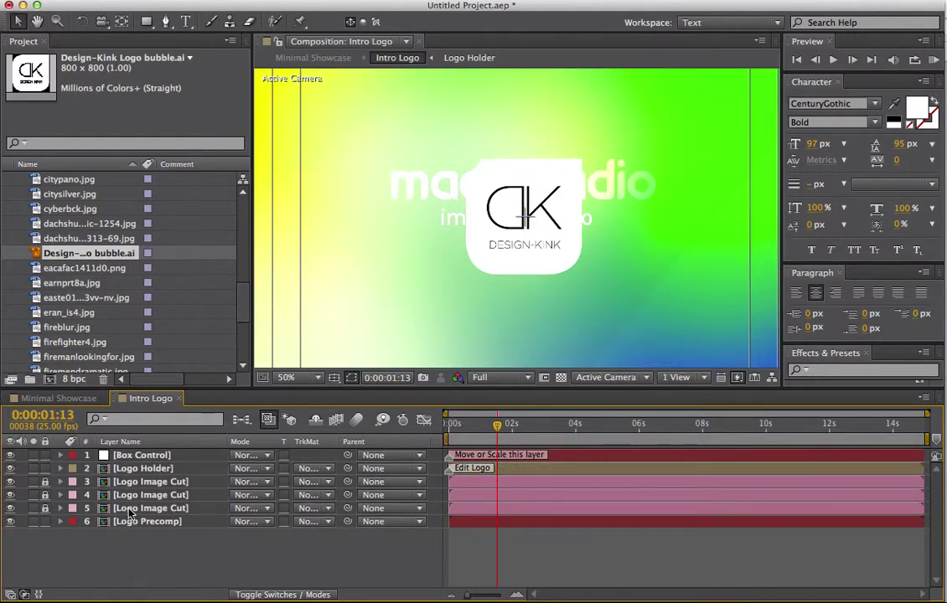
- Open _Intro Image through Logo Precomp and replace its Imageholder.jpg layer with easte01-1113vv-nv.jpg
double_click(124, 523)
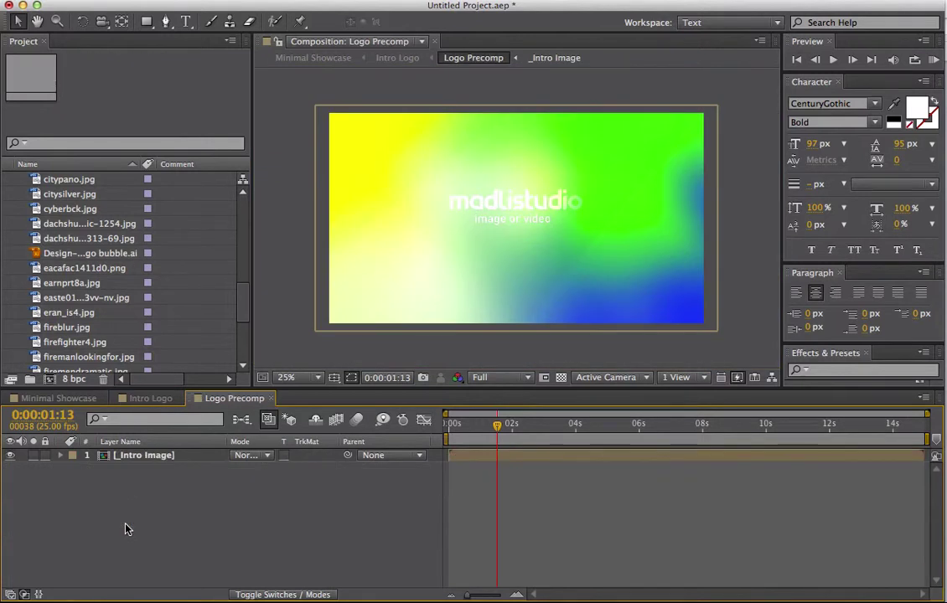
double_click(161, 455)
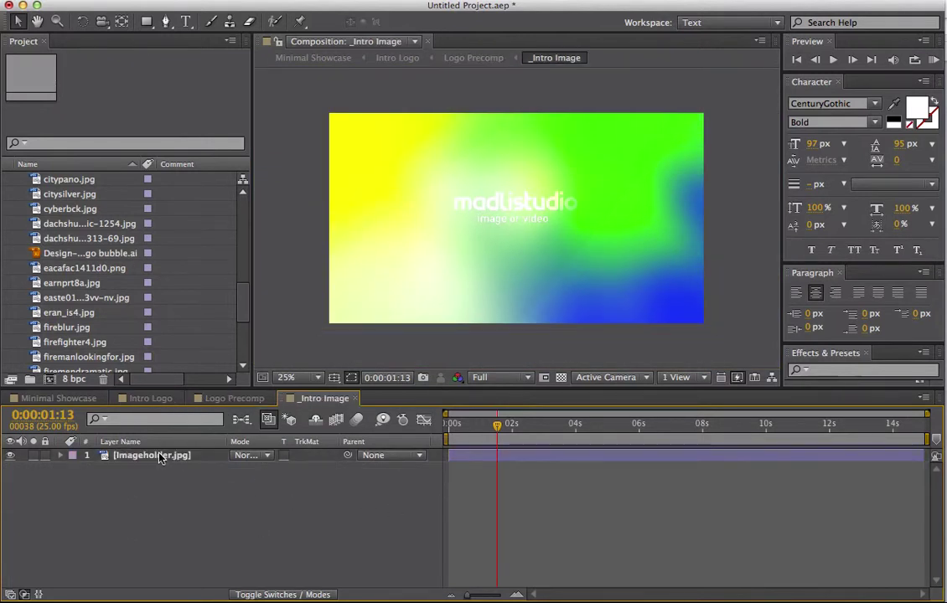
click(161, 457)
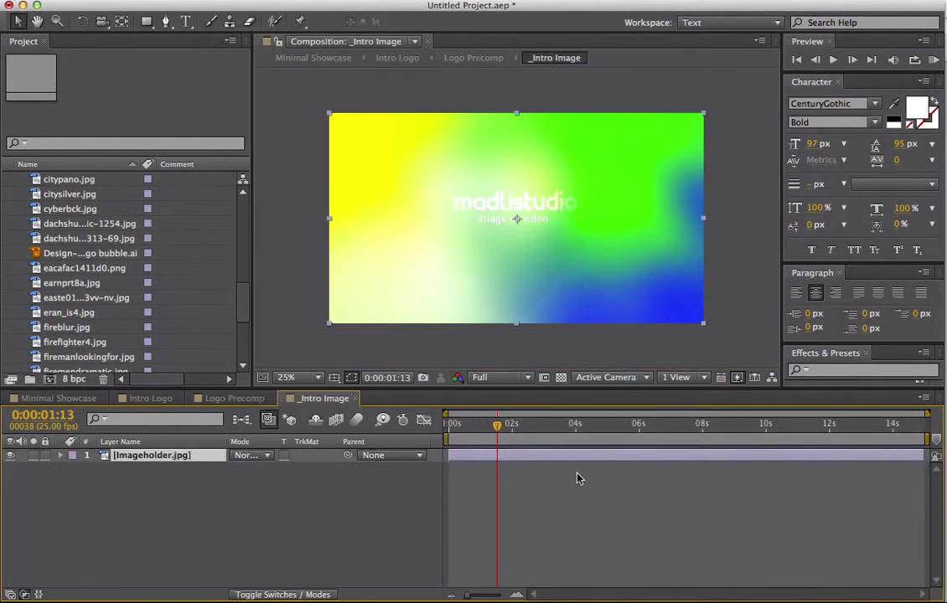
click(75, 302)
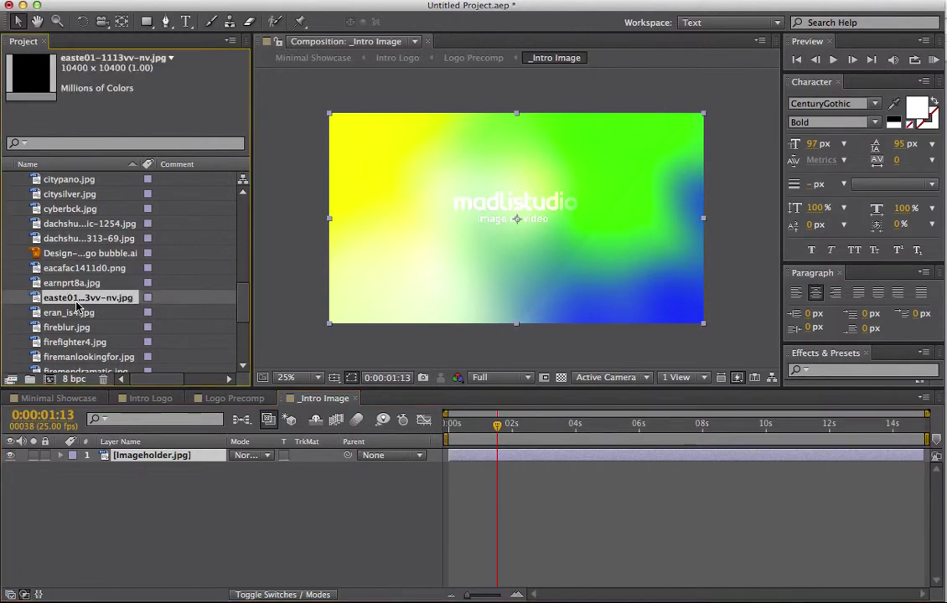
key(super+alt+slash)
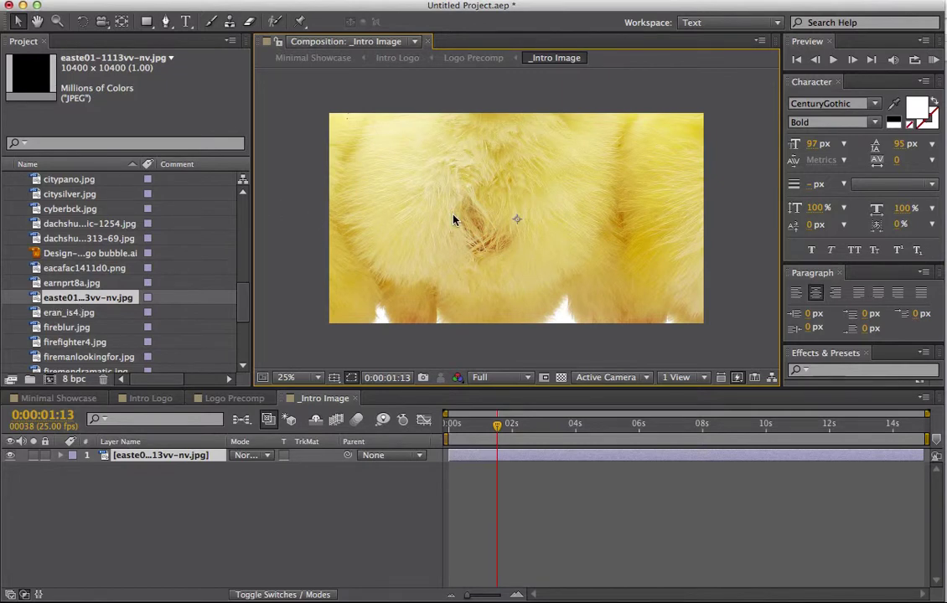
click(219, 0)
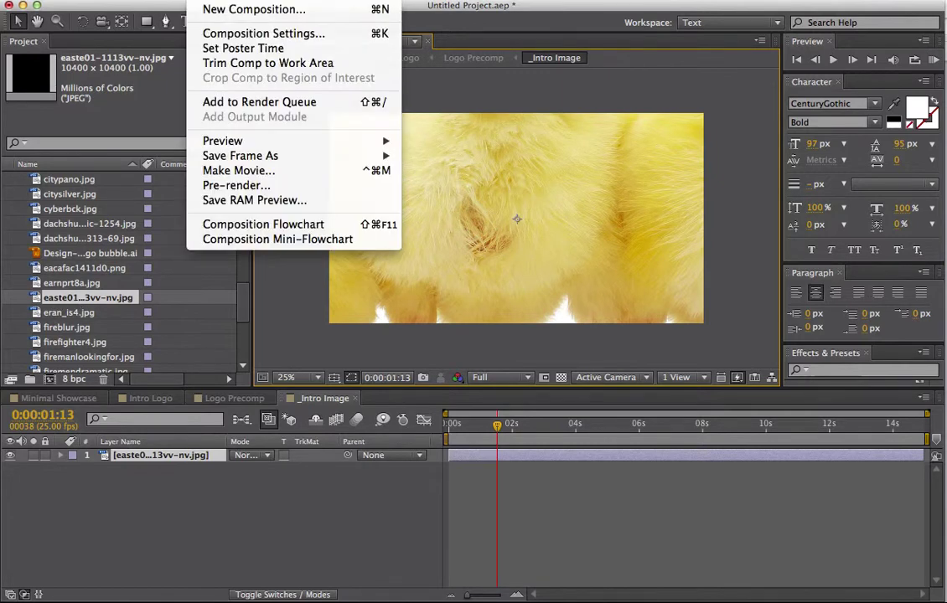
mouse_move(285, 0)
key(Escape)
- Scale the easte01-1113vv-nv.jpg layer down proportionally about its centre until it only slightly exceeds the _Intro Image frame
key(comma)
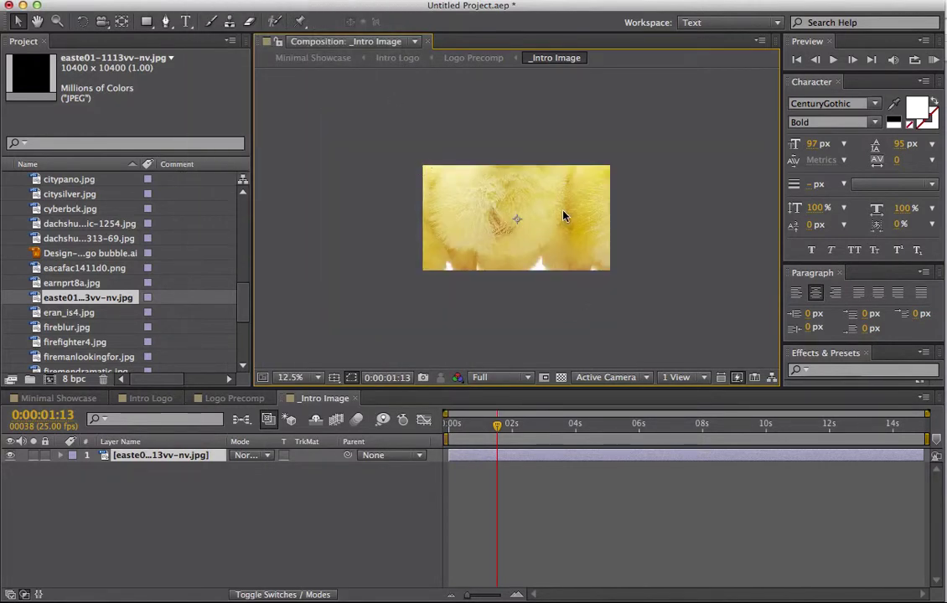
key(comma)
key(comma)
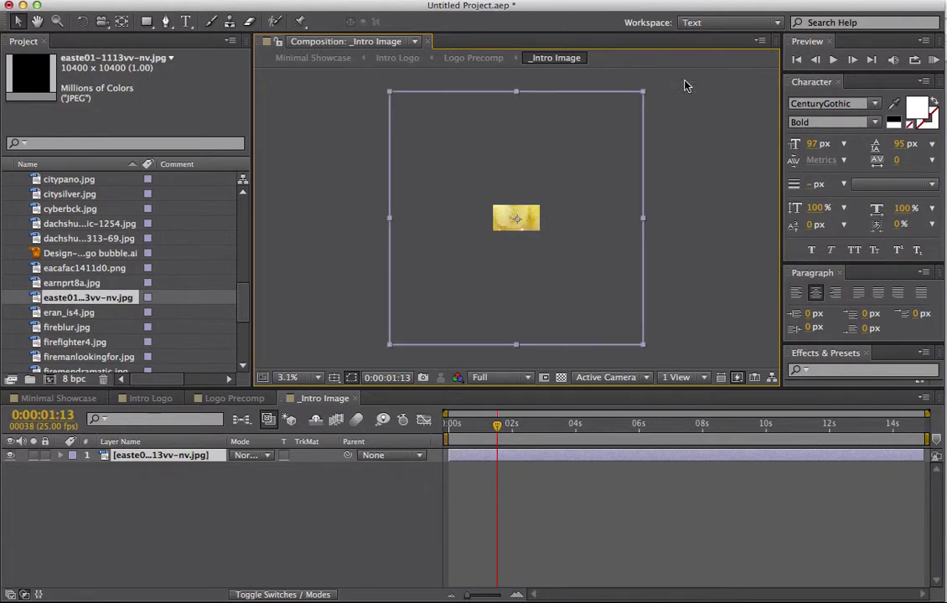
drag(642, 94, 550, 167)
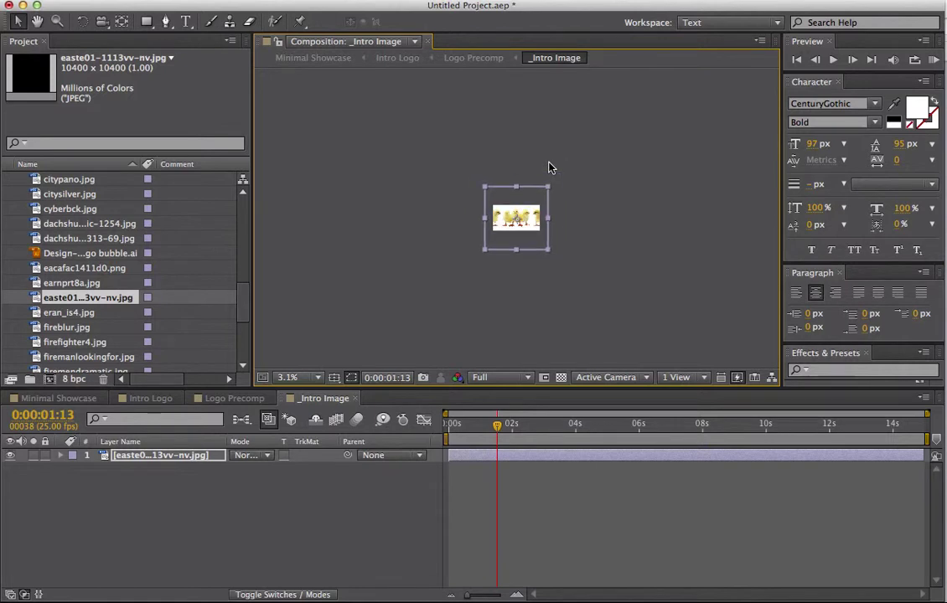
click(549, 167)
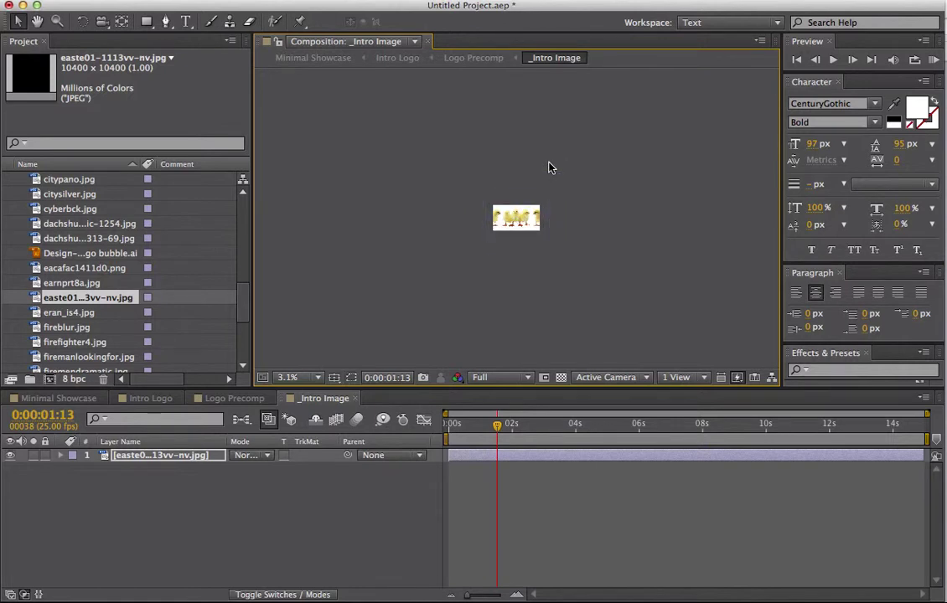
scroll(523, 201, up, 5)
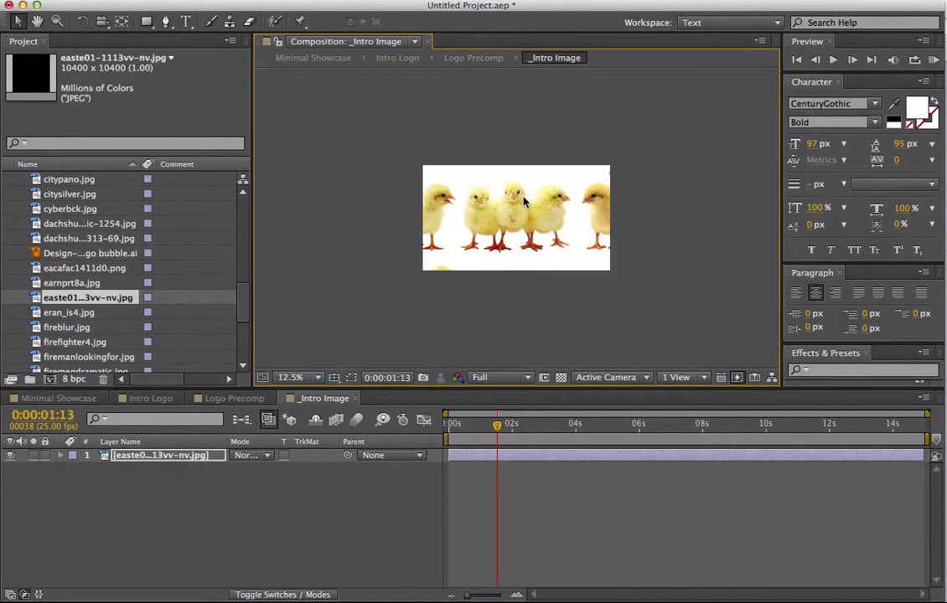
- Close the _Intro Image, Logo Precomp and Intro Logo compositions and scrub through the intro in Minimal Showcase up to 0:00:04:14
scroll(523, 202, down, 2)
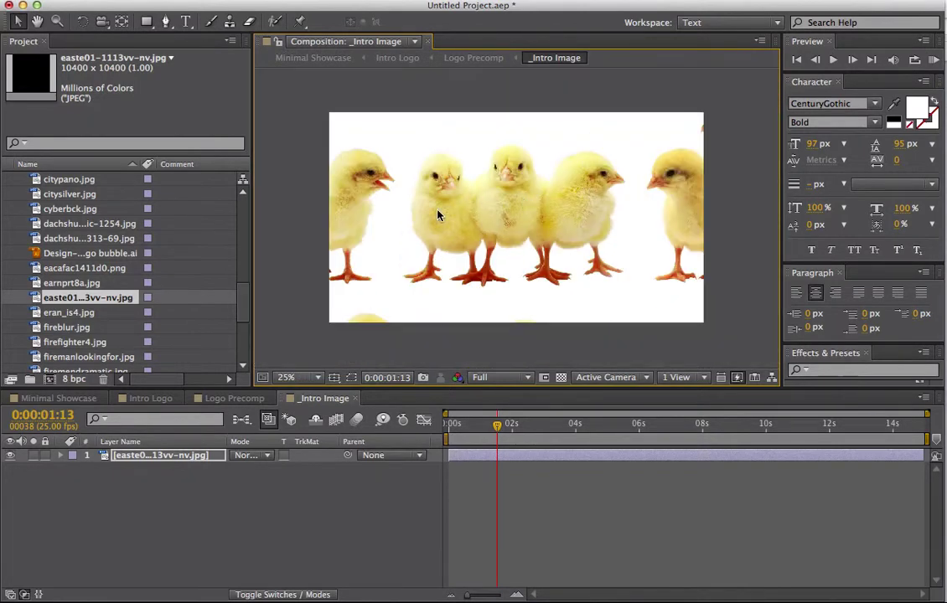
click(356, 399)
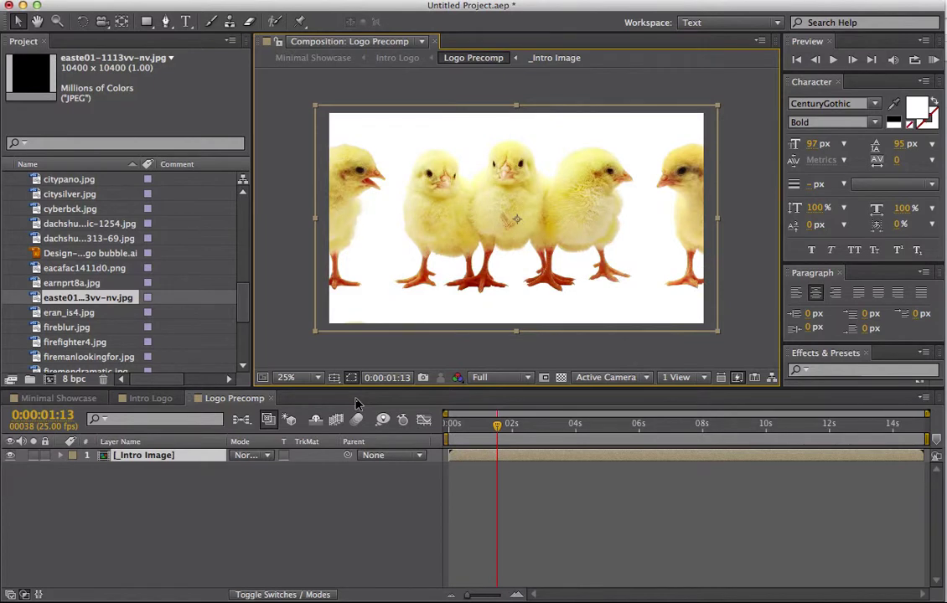
click(270, 399)
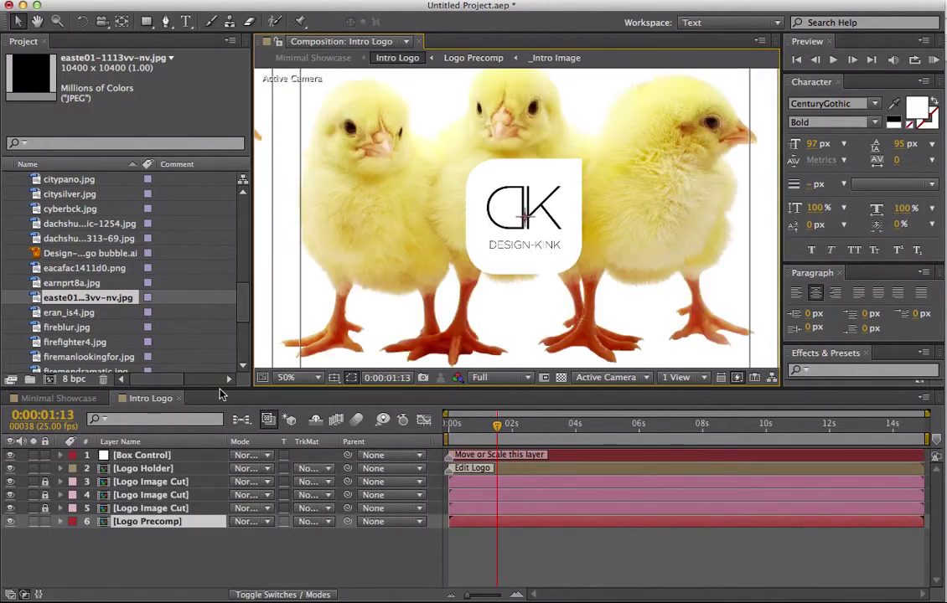
drag(451, 425, 487, 428)
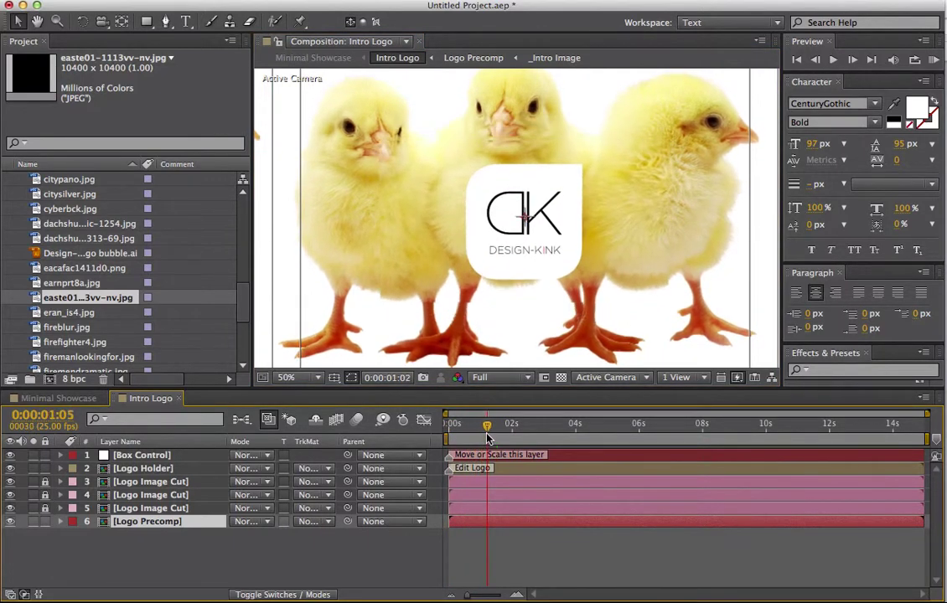
click(179, 398)
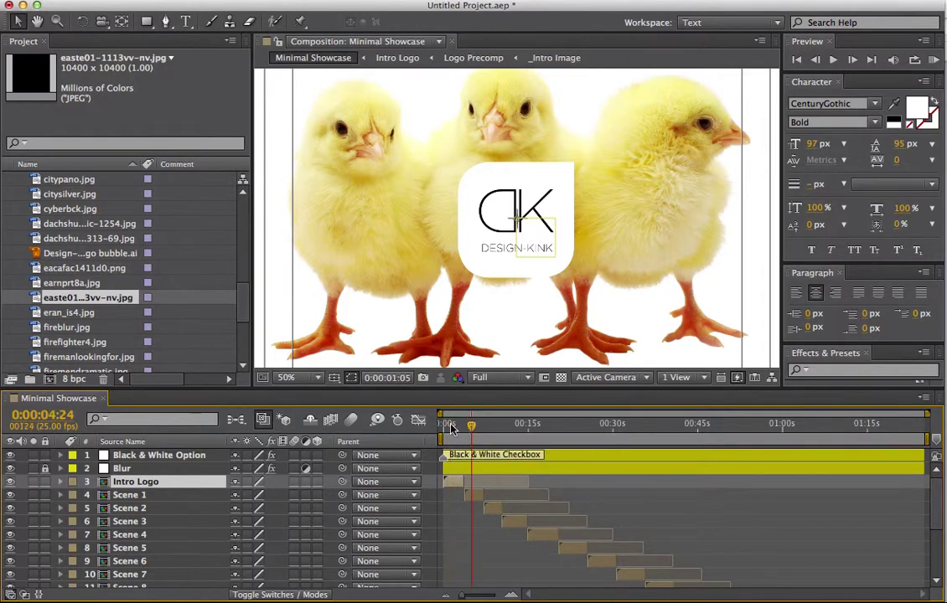
click(443, 425)
drag(443, 425, 469, 426)
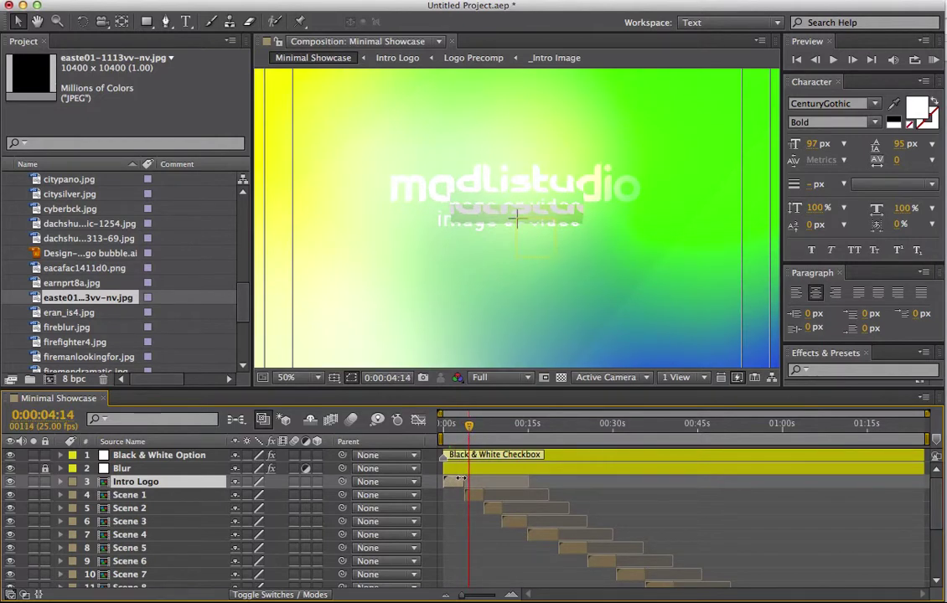
- Open Image Holder 1 through Scene 1 and Image Precomp 1 and replace its Imageholder.jpg layer with citysilver.jpg
double_click(130, 495)
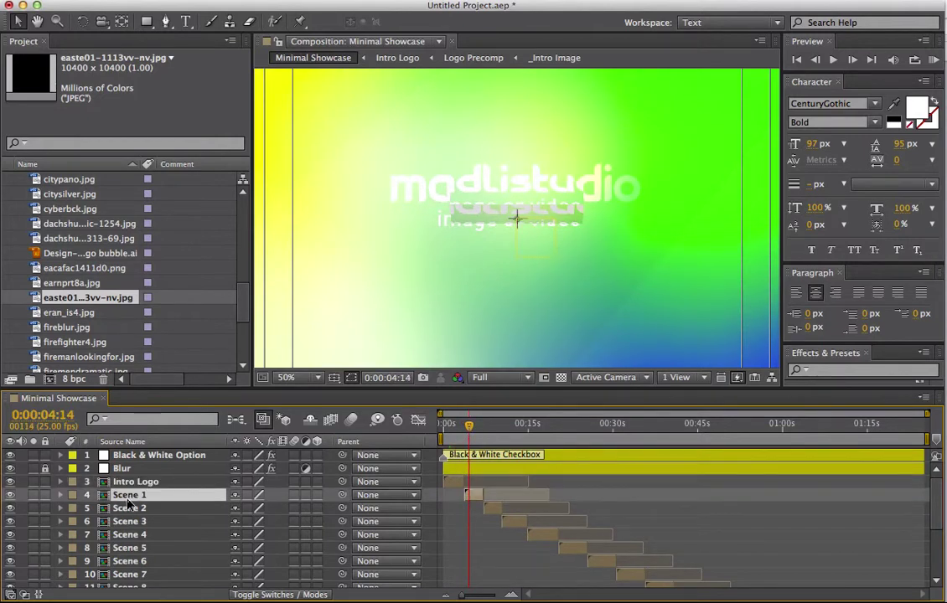
scroll(198, 475, down, 2)
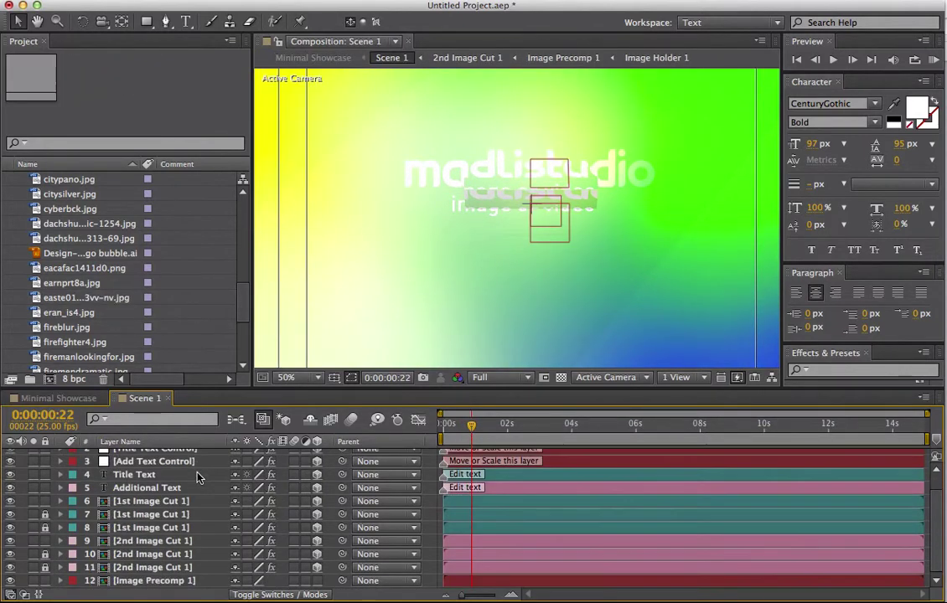
double_click(138, 581)
double_click(127, 455)
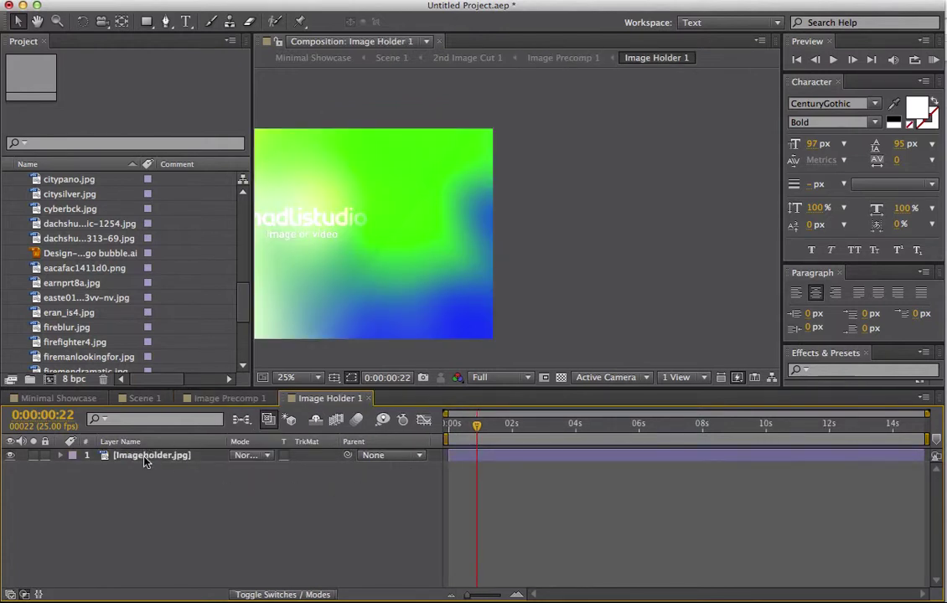
click(144, 455)
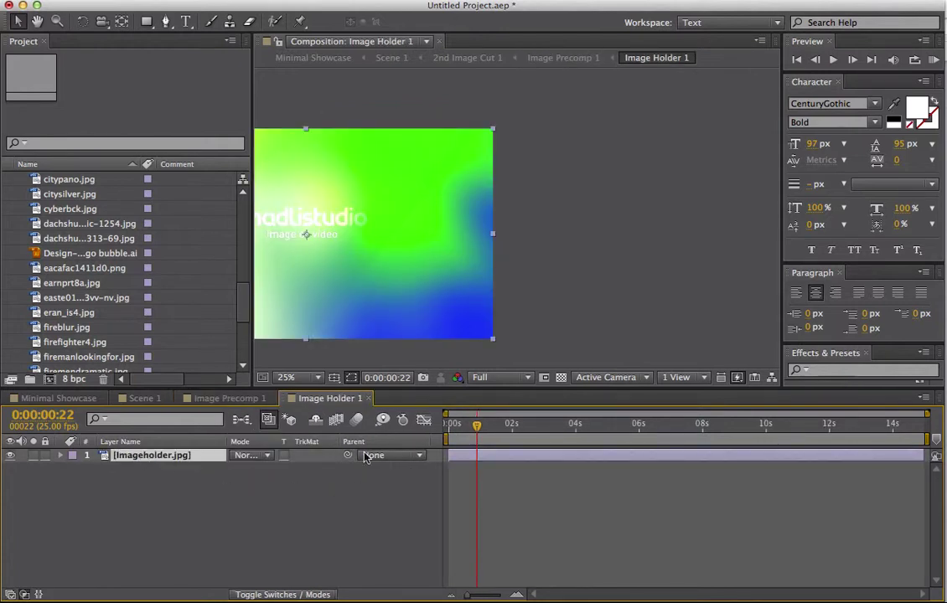
click(71, 195)
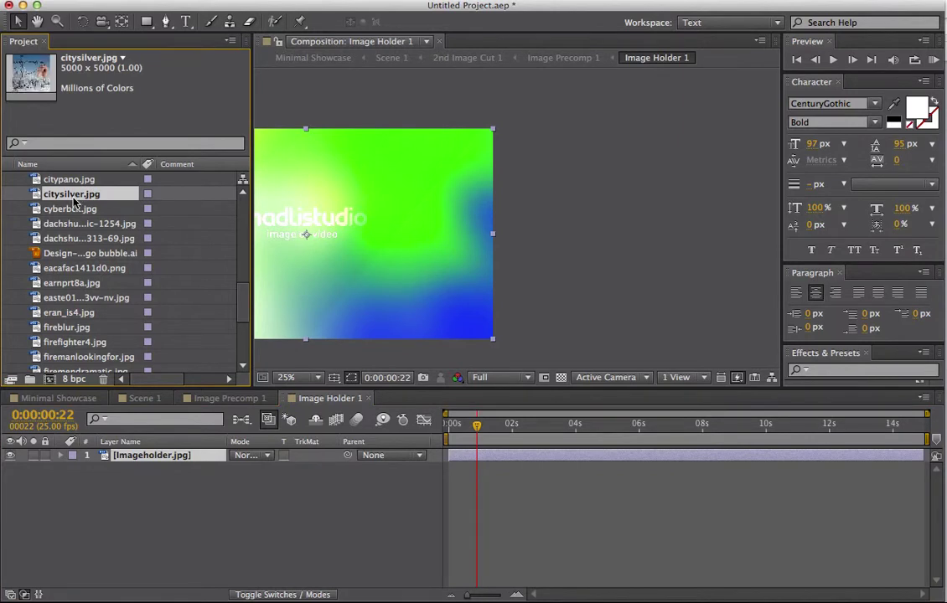
key(super+alt+slash)
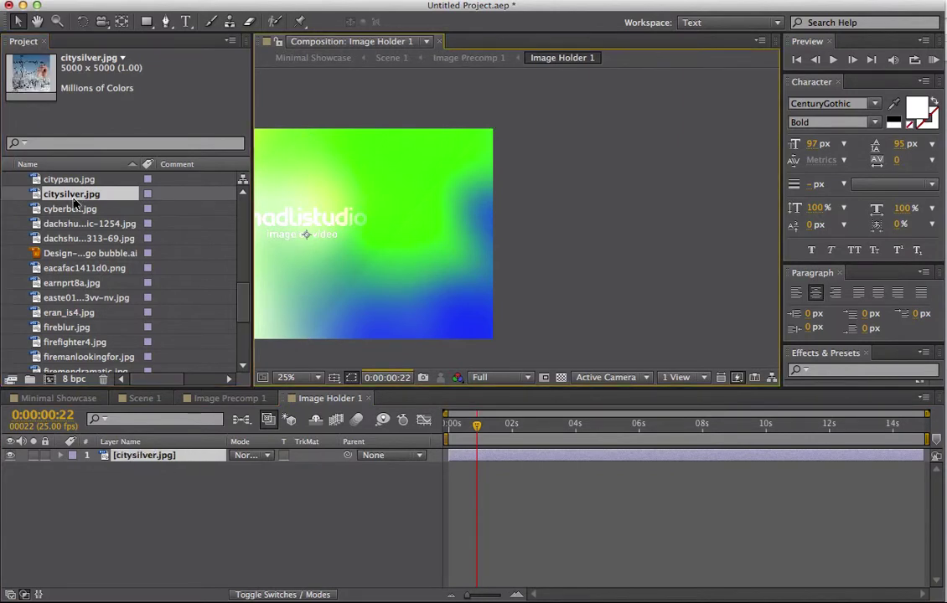
- Scale citysilver.jpg down proportionally to slightly wider than the Image Holder 1 frame and shift it down so the crane and hand are framed
drag(522, 230, 731, 228)
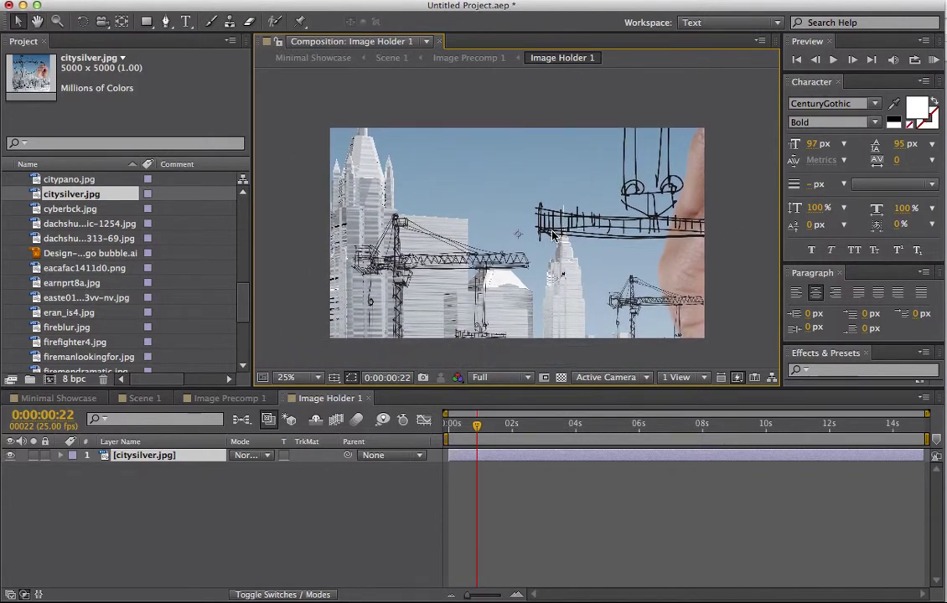
key(comma)
key(comma)
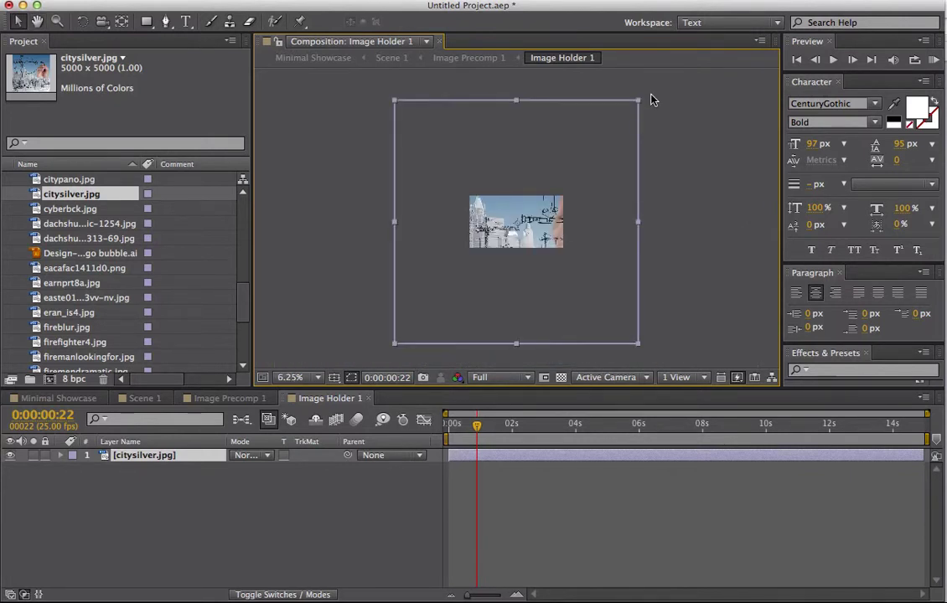
drag(640, 101, 571, 169)
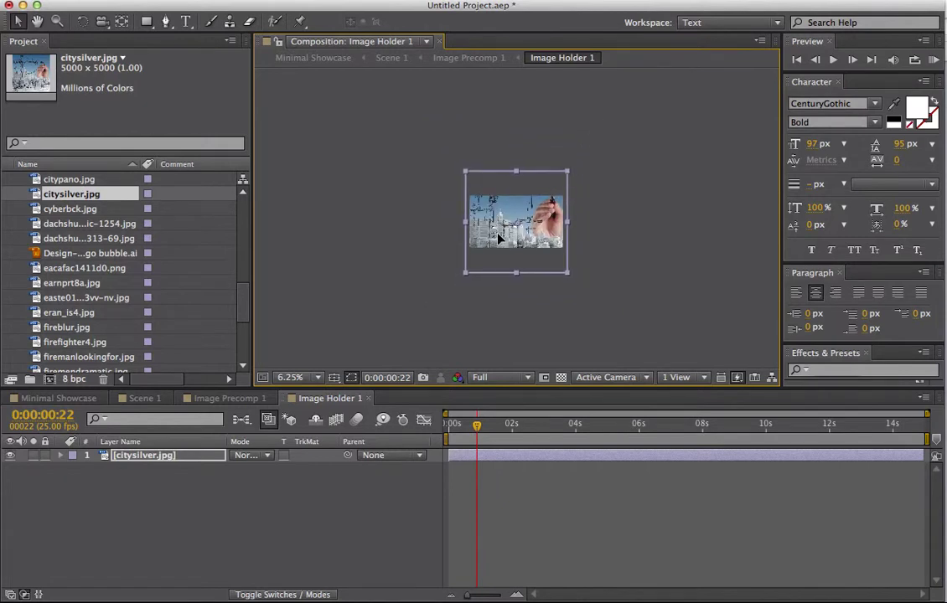
mouse_move(498, 230)
mouse_down()
mouse_move(501, 215)
mouse_move(499, 249)
mouse_up()
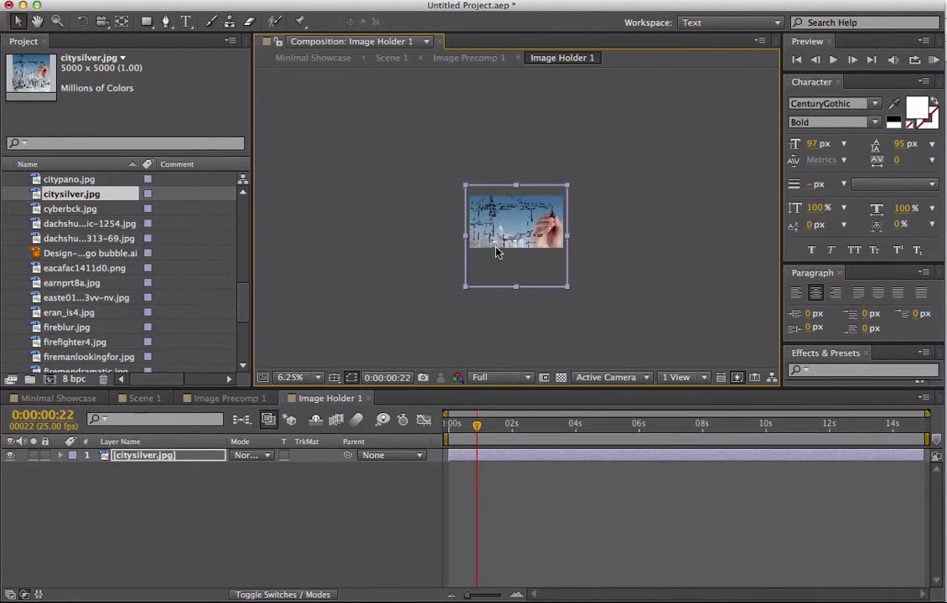
key(period)
key(period)
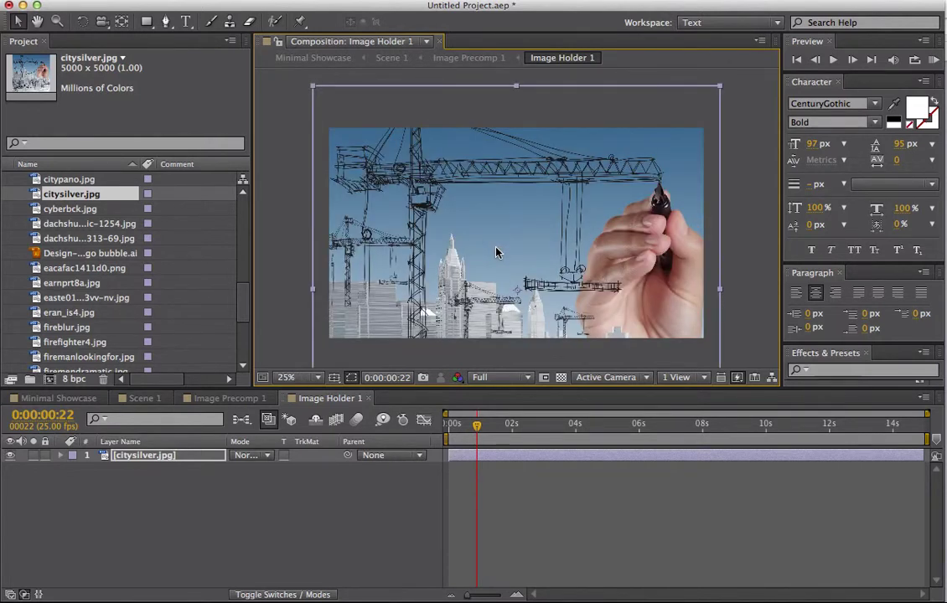
- Close the Image Holder 1 and Image Precomp 1 compositions and move Scene 1's current time to 0:00:03:09
click(362, 400)
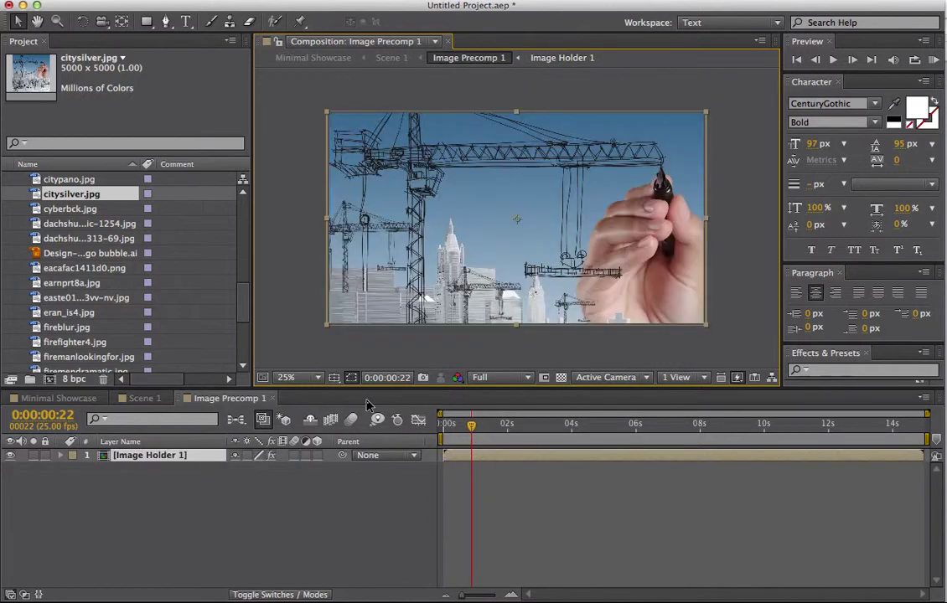
click(267, 399)
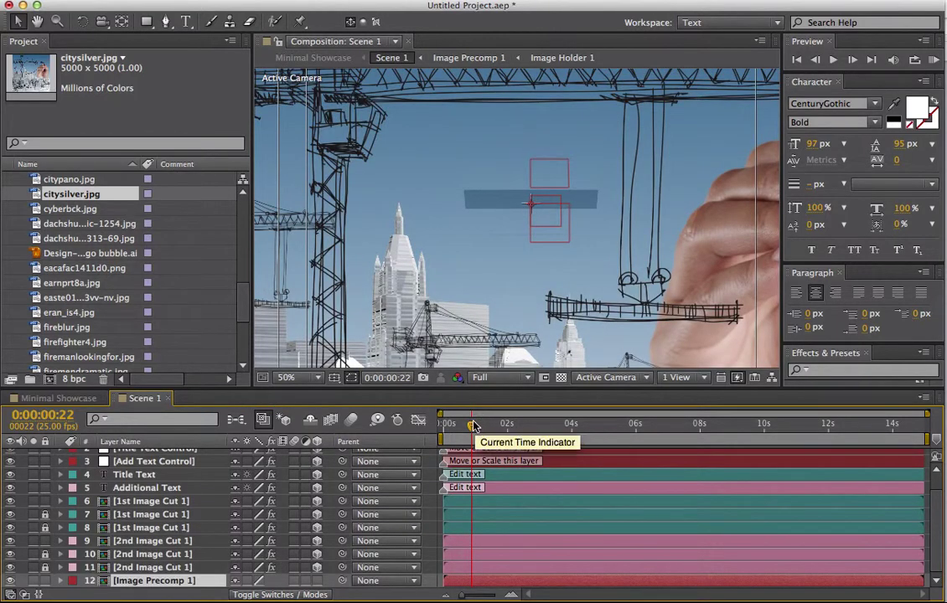
drag(471, 425, 551, 429)
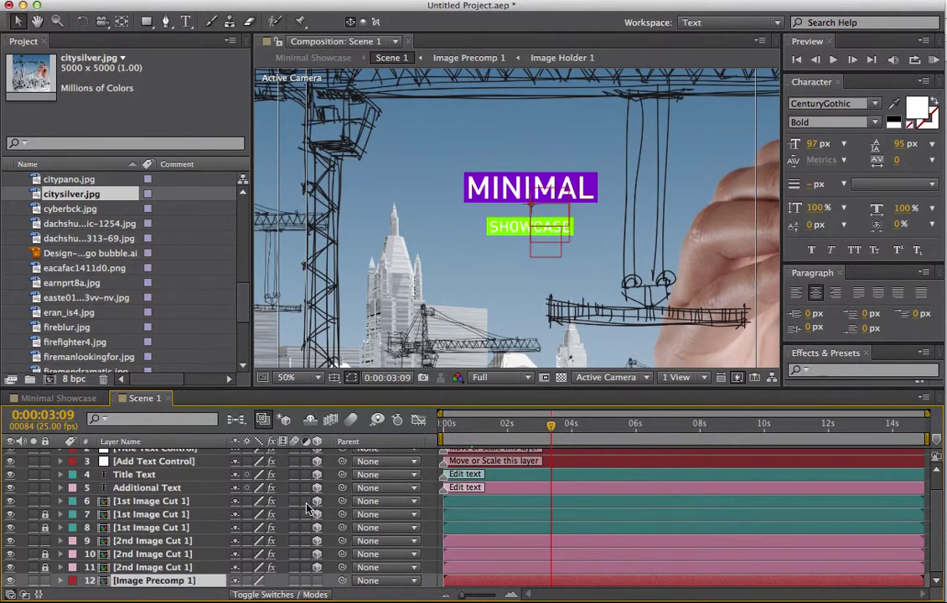
- Change Scene 1's Title Text from MINIMAL to THE CITY BY DESIGN
scroll(274, 451, up, 2)
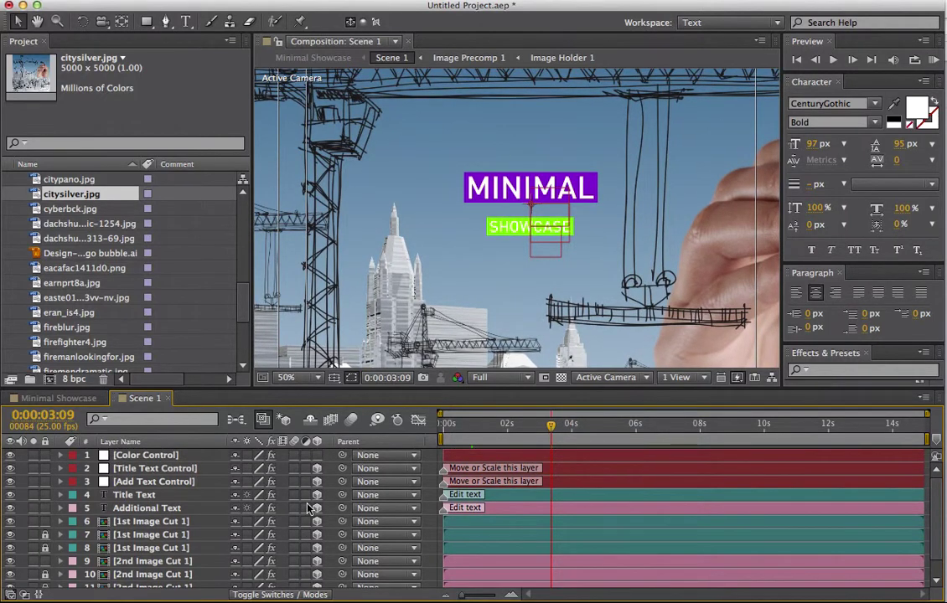
click(132, 495)
double_click(496, 192)
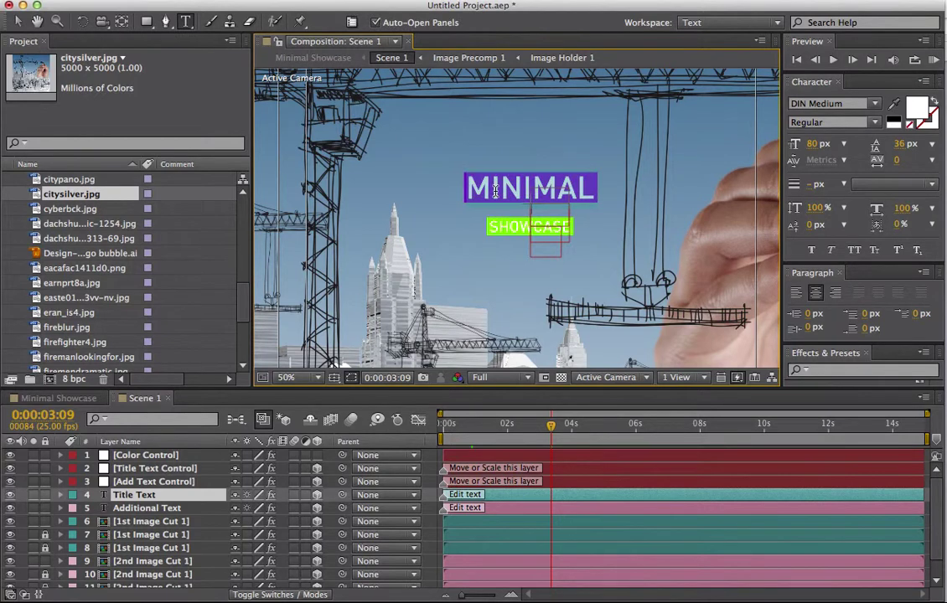
key(Escape)
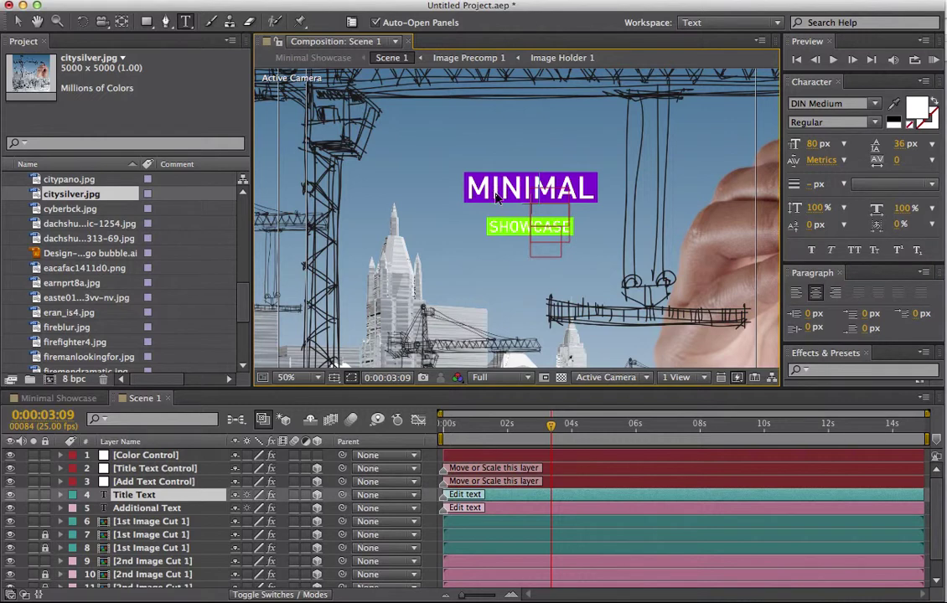
key(ctrl+z)
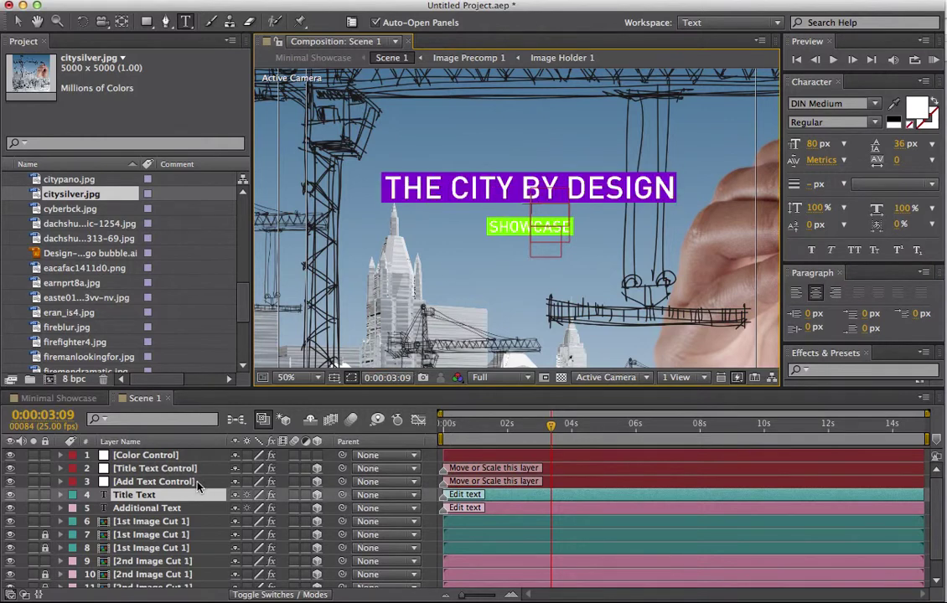
- Replace the SHOWCASE wording of Scene 1's Additional Text layer with HAVE YOUR SAY and return to the Selection tool
click(153, 511)
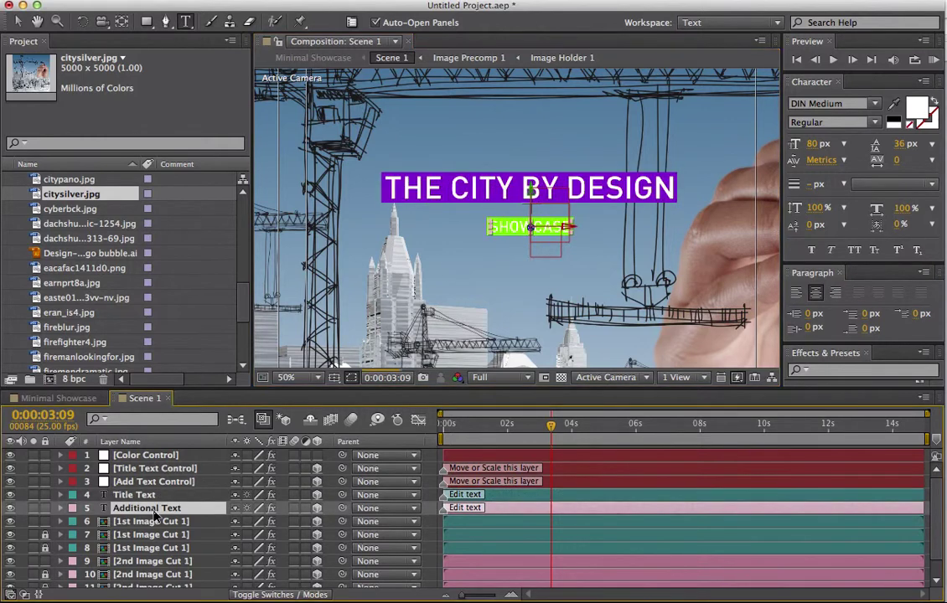
double_click(504, 226)
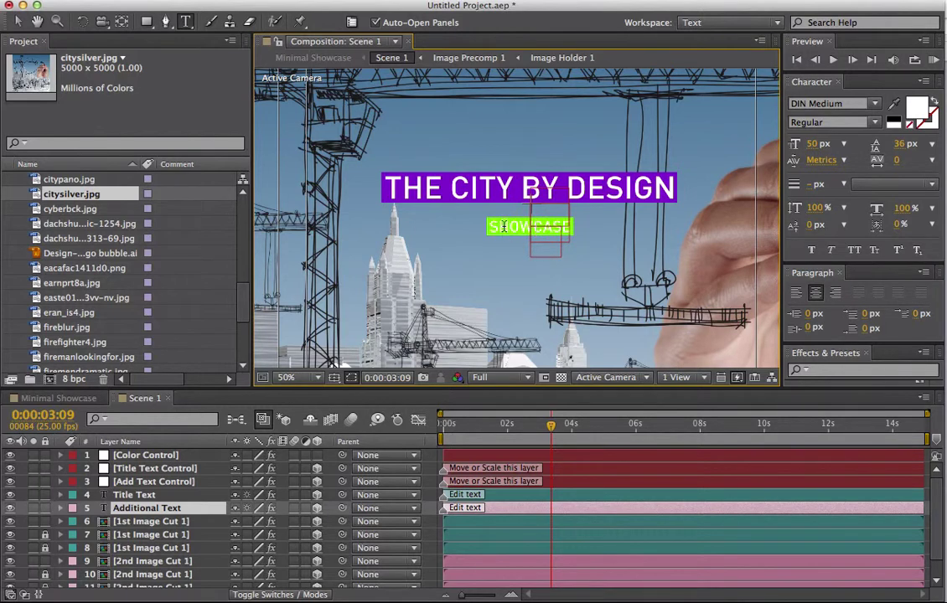
key(BackSpace)
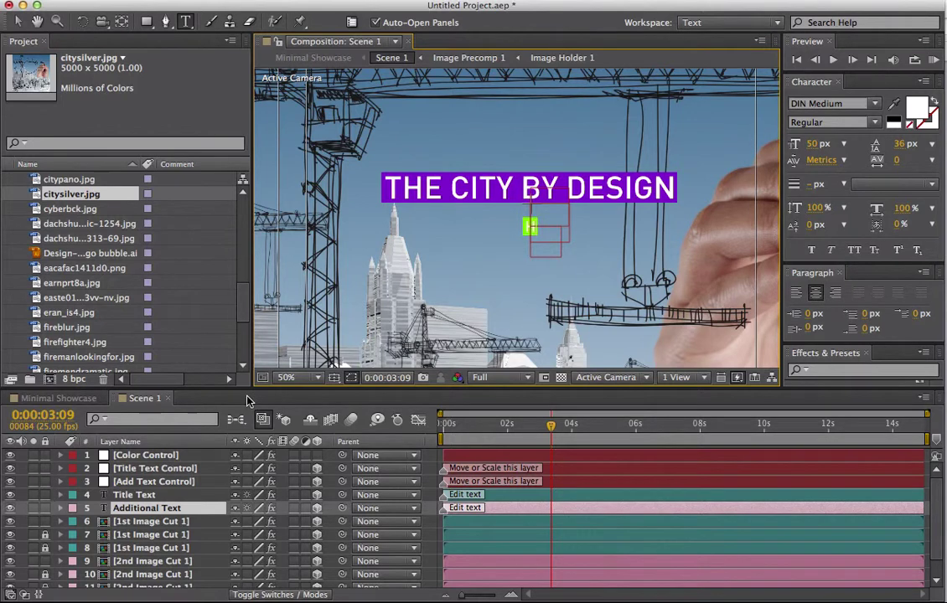
click(144, 482)
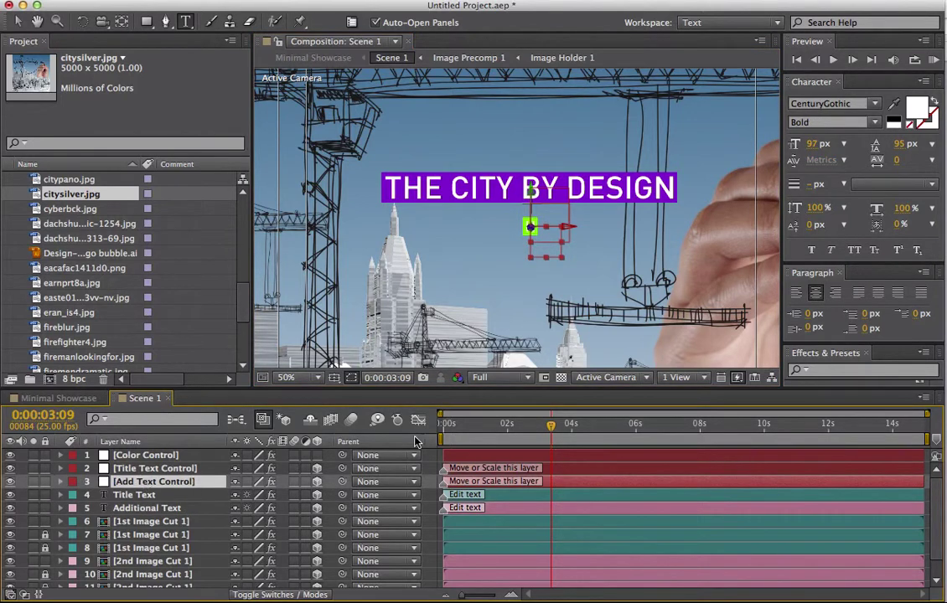
click(525, 233)
double_click(526, 233)
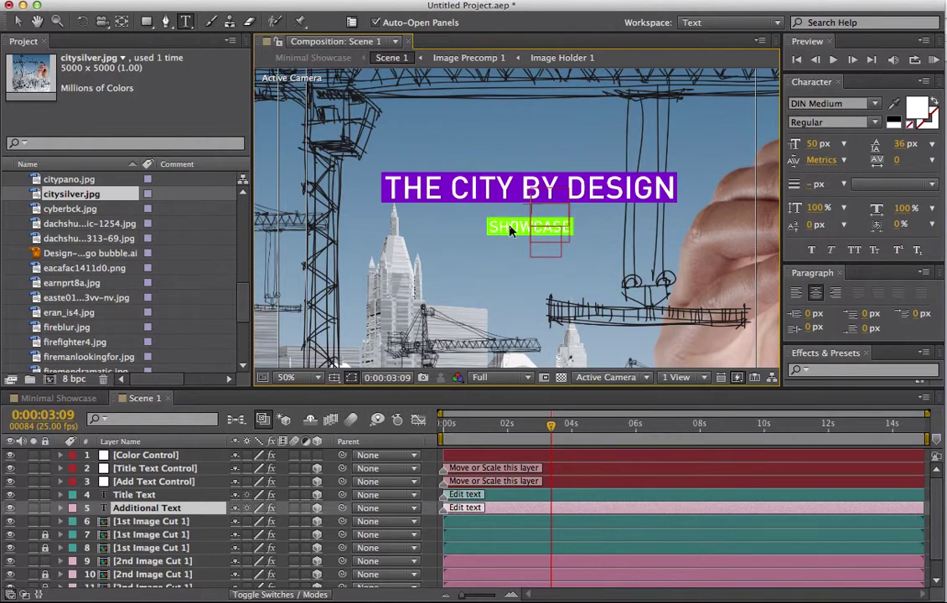
text(HAVE YOUR SAY)
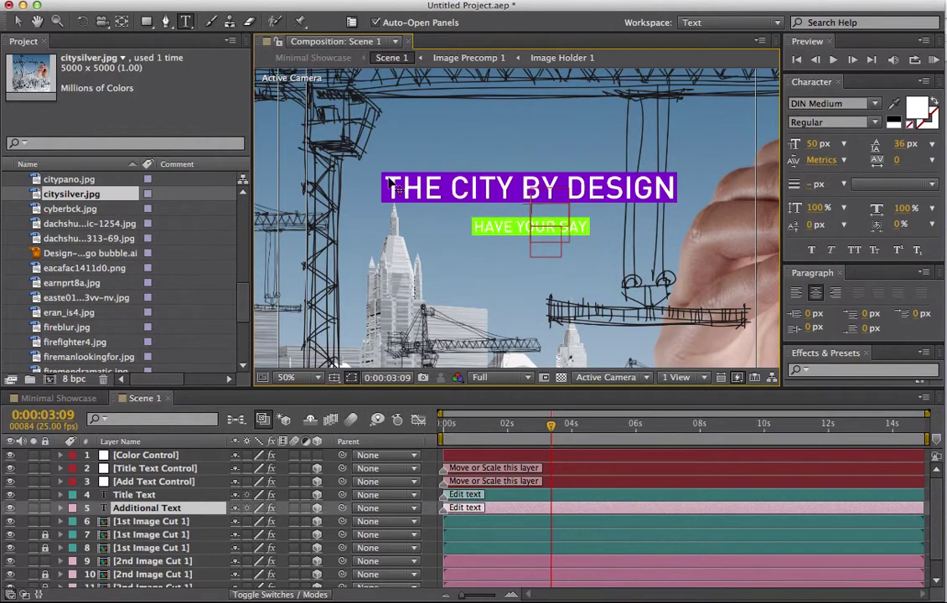
click(17, 21)
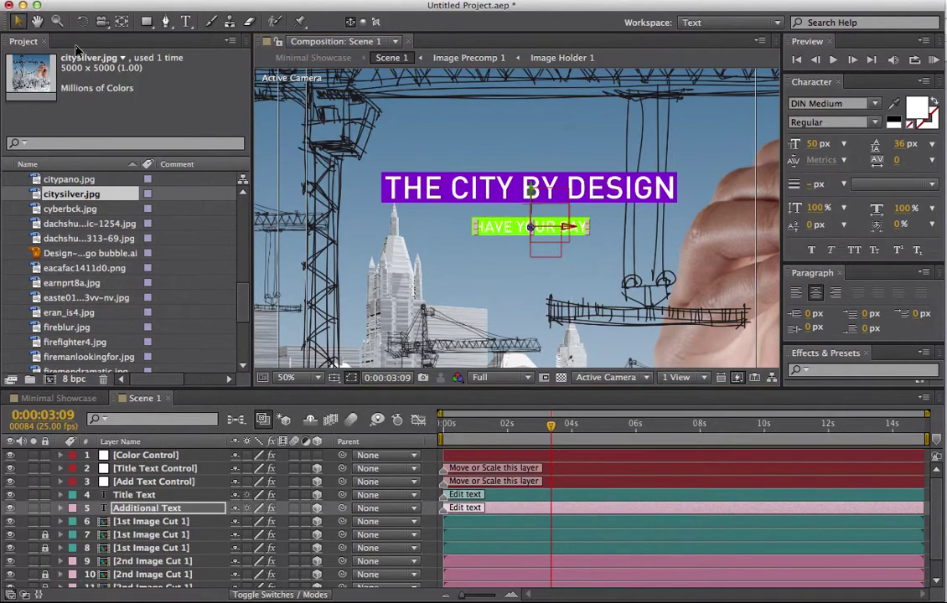
- Close the Scene 1 composition, scrub Minimal Showcase to 0:00:04:14 and set the preview resolution to Quarter
click(169, 402)
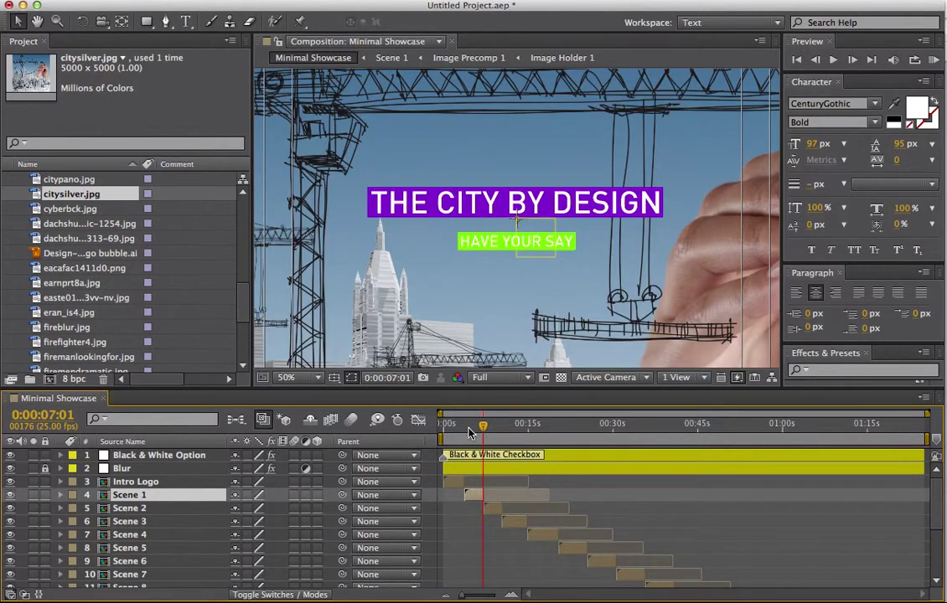
drag(450, 431, 469, 430)
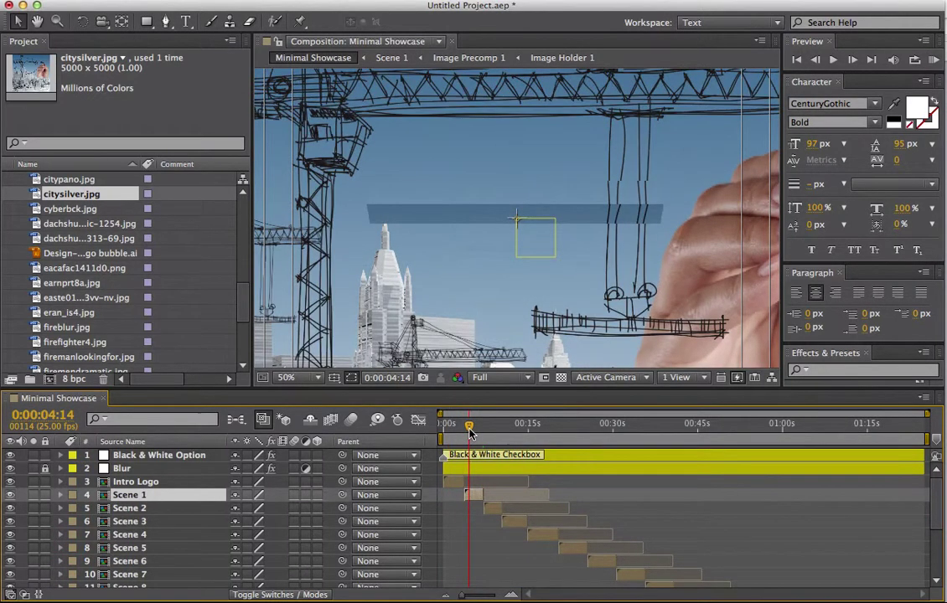
click(501, 377)
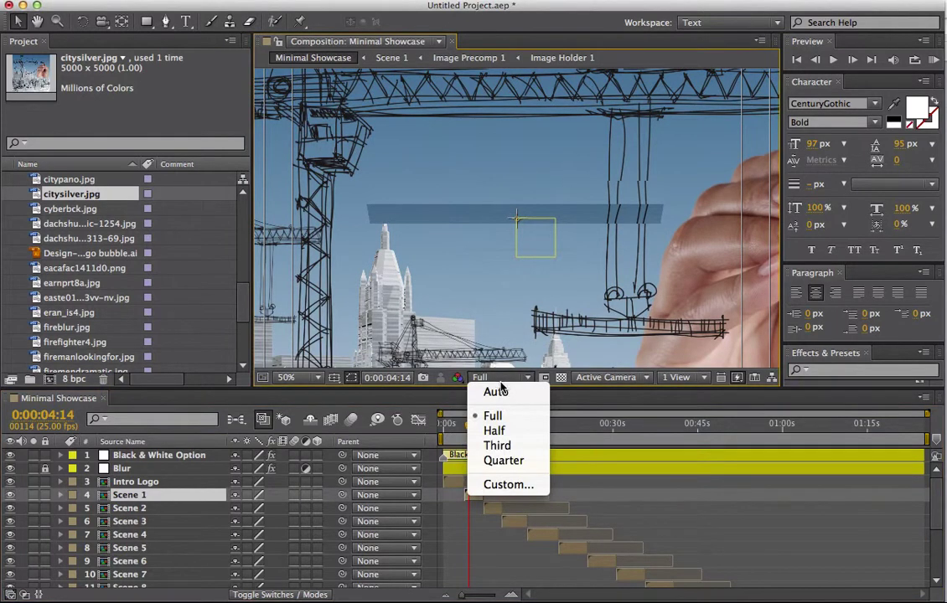
click(505, 460)
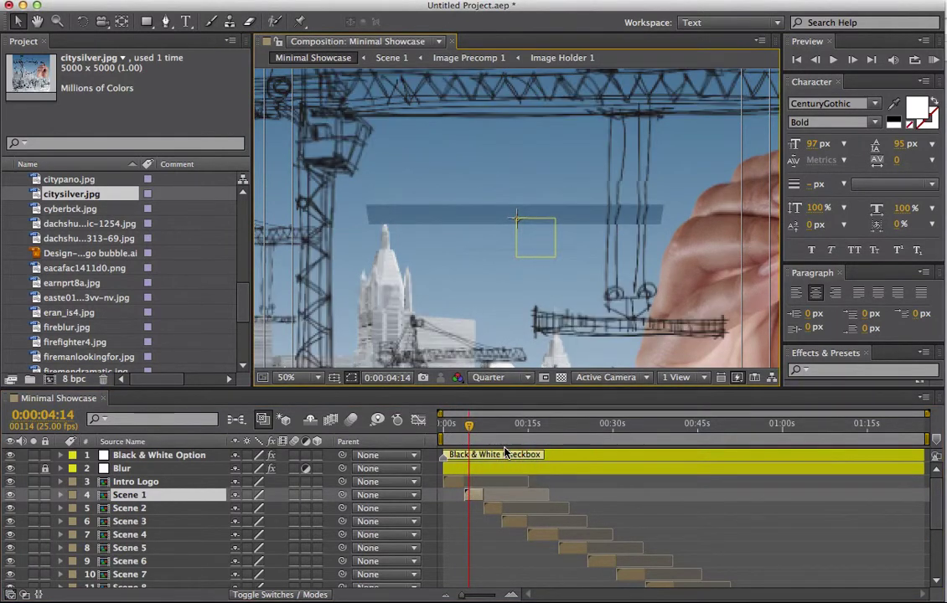
- Play back Minimal Showcase through Scene 1 from 0:00:04:14, viewing the whole frame at 25% magnification
key(space)
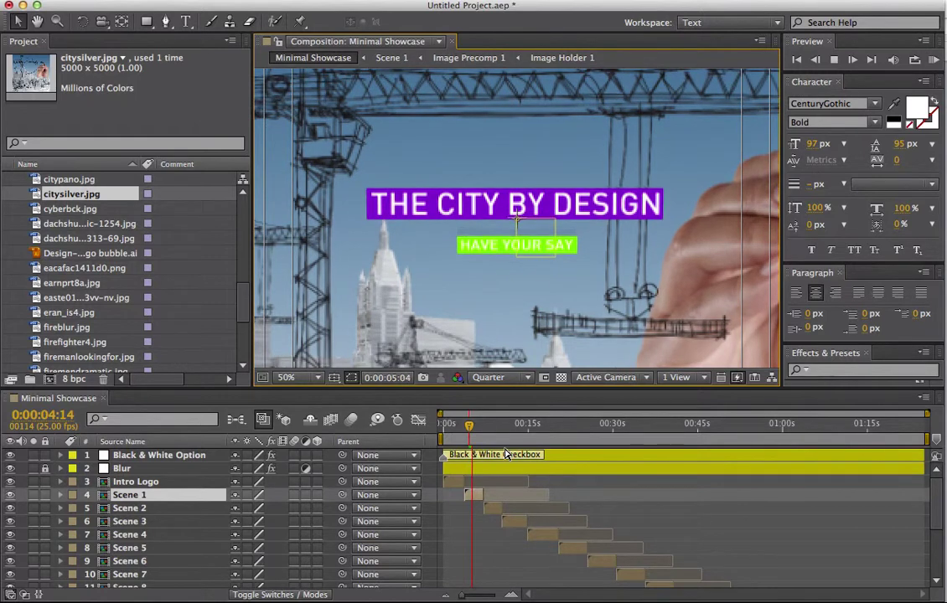
key(space)
key(comma)
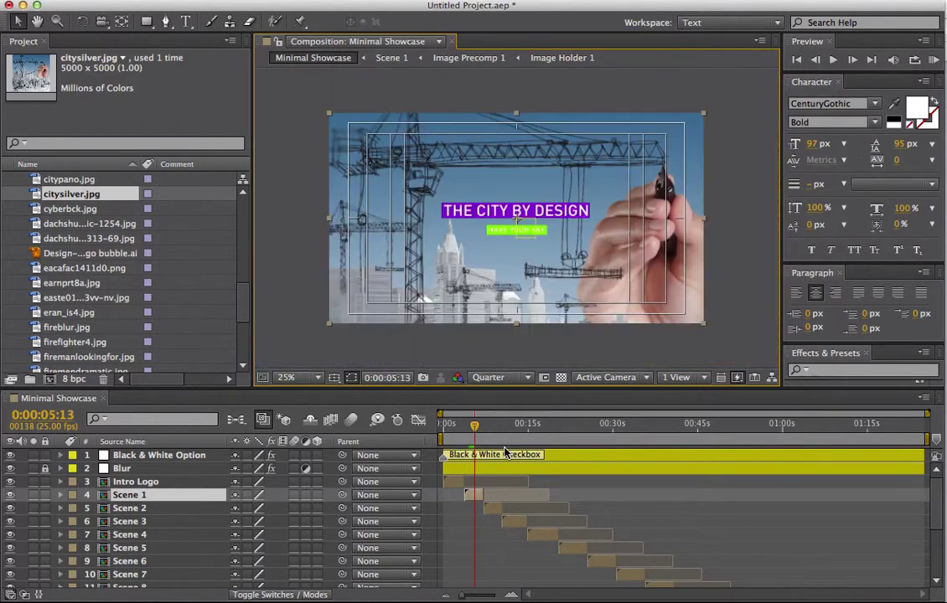
key(space)
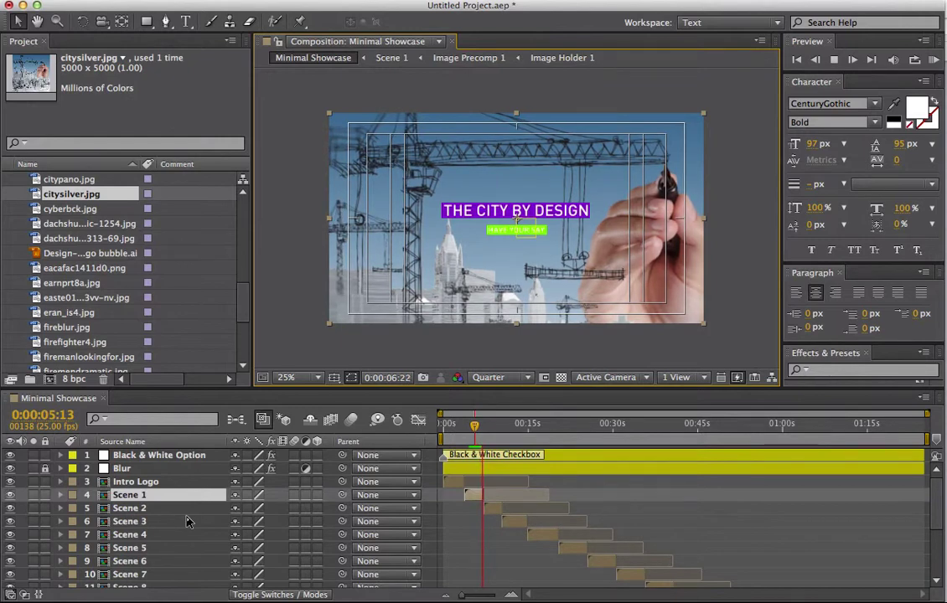
- Look into the Scene 2 composition, close it and move Minimal Showcase's current time to 0:00:05:10
double_click(155, 509)
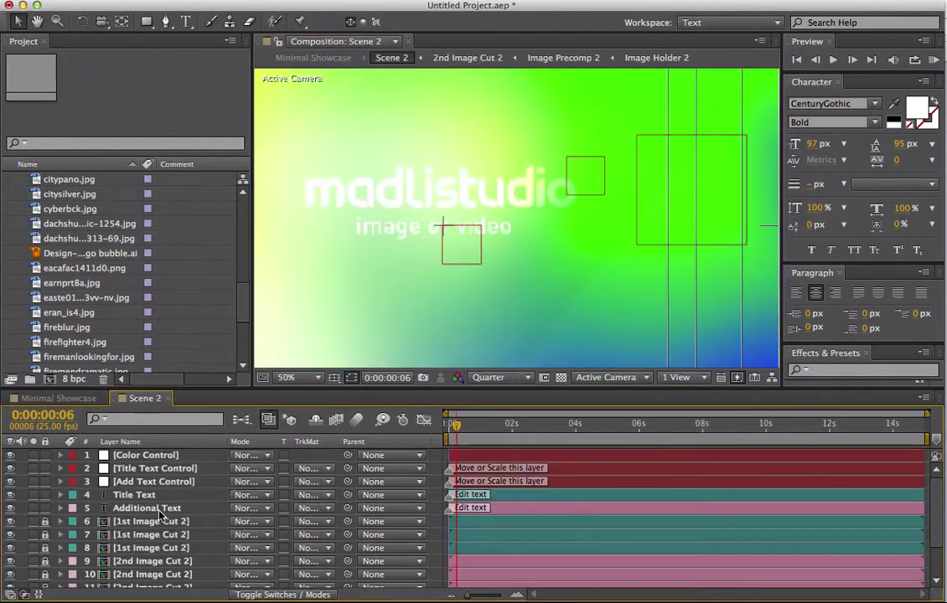
click(168, 398)
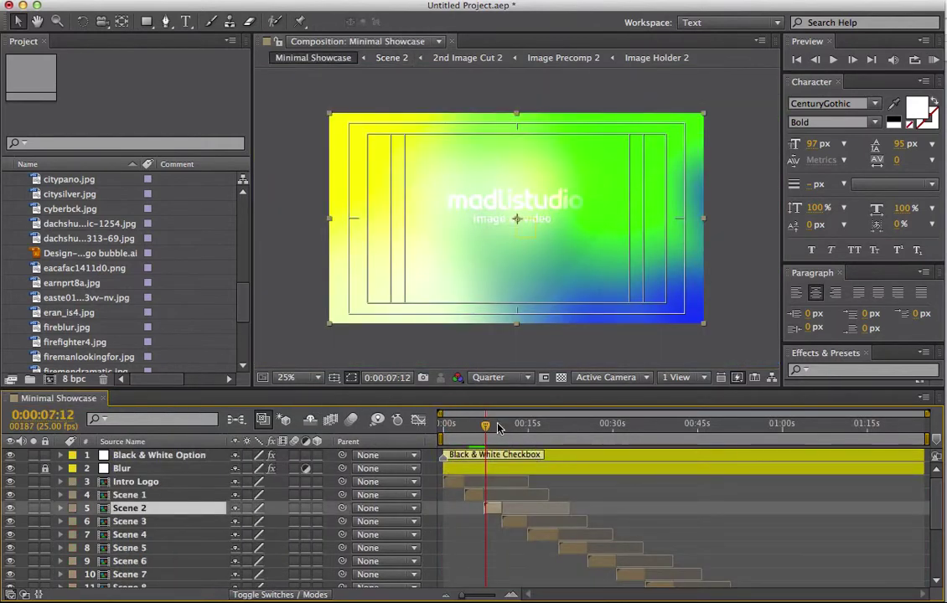
drag(483, 424, 475, 423)
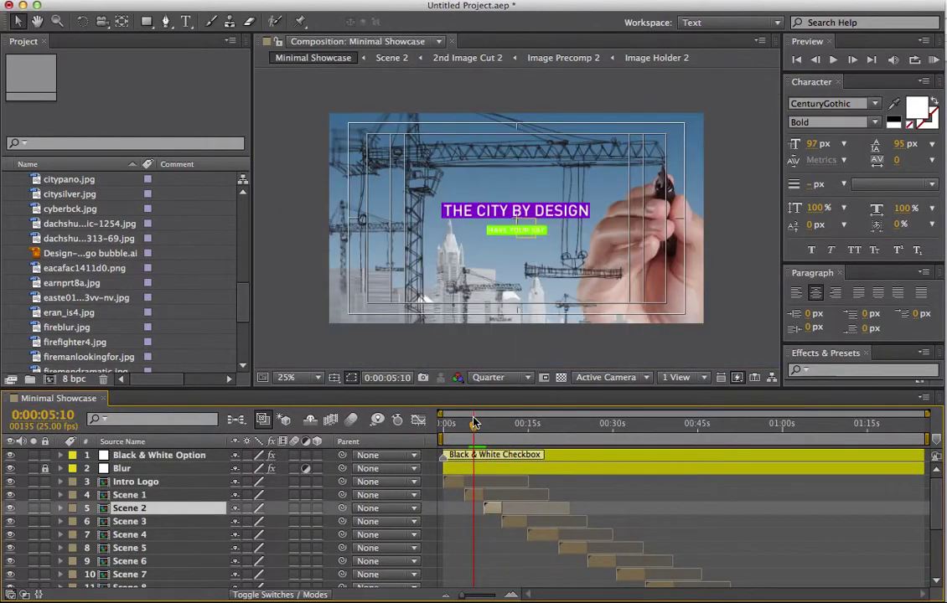
- Open the Scene 1 composition and set the Box Color effect on its Color Control layer to dark red C00000
double_click(141, 500)
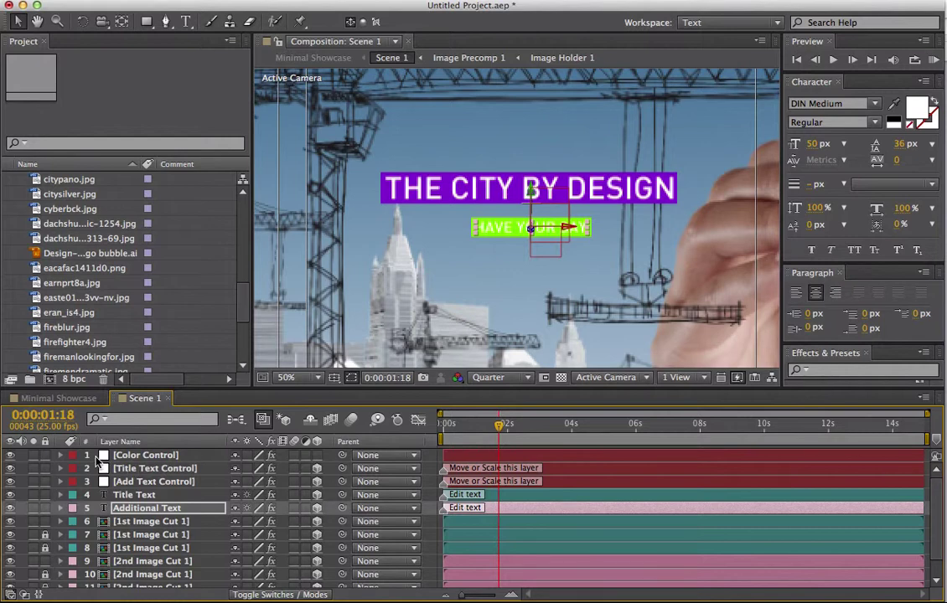
click(60, 456)
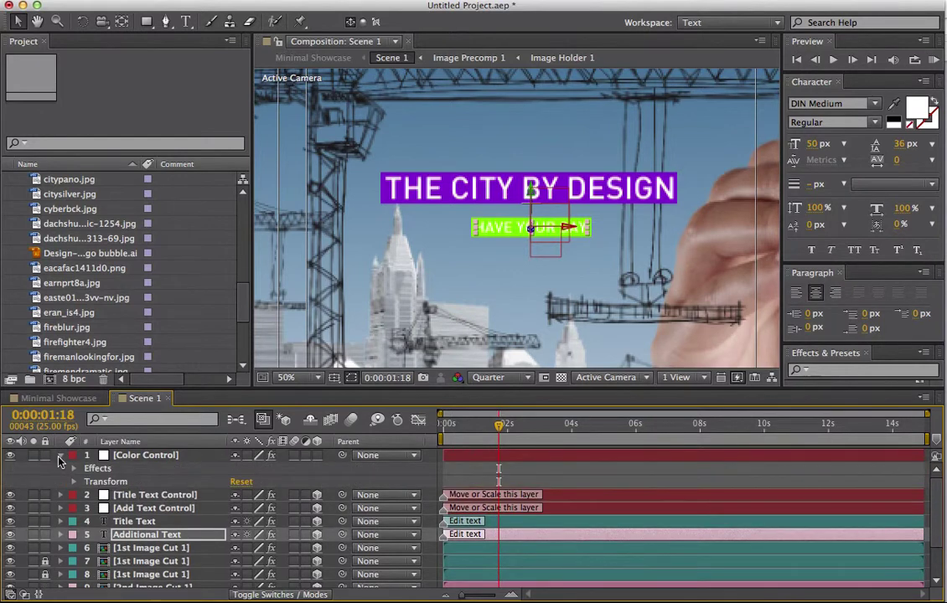
click(73, 470)
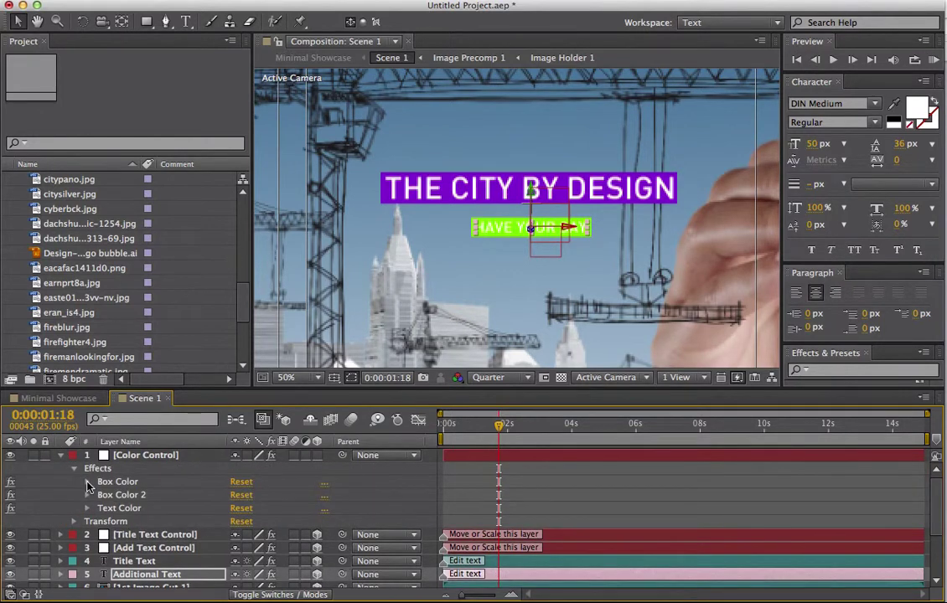
click(87, 482)
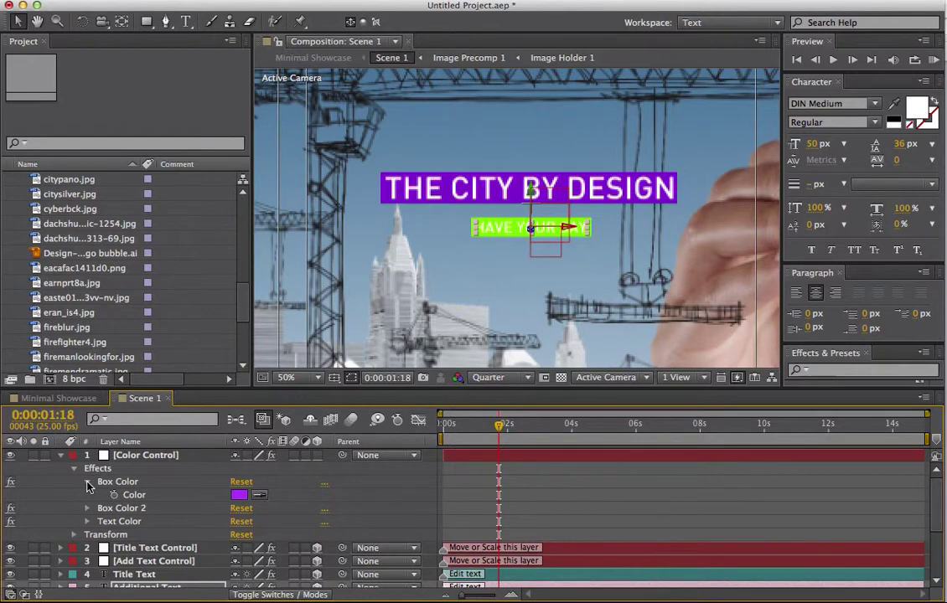
click(240, 496)
mouse_move(94, 228)
mouse_down()
mouse_move(105, 258)
mouse_move(13, 299)
mouse_up()
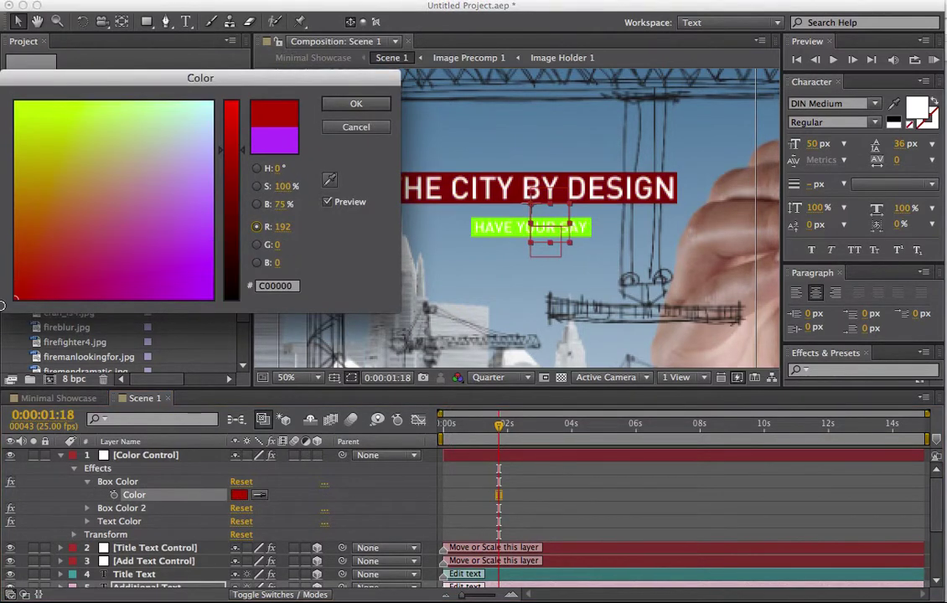
click(359, 107)
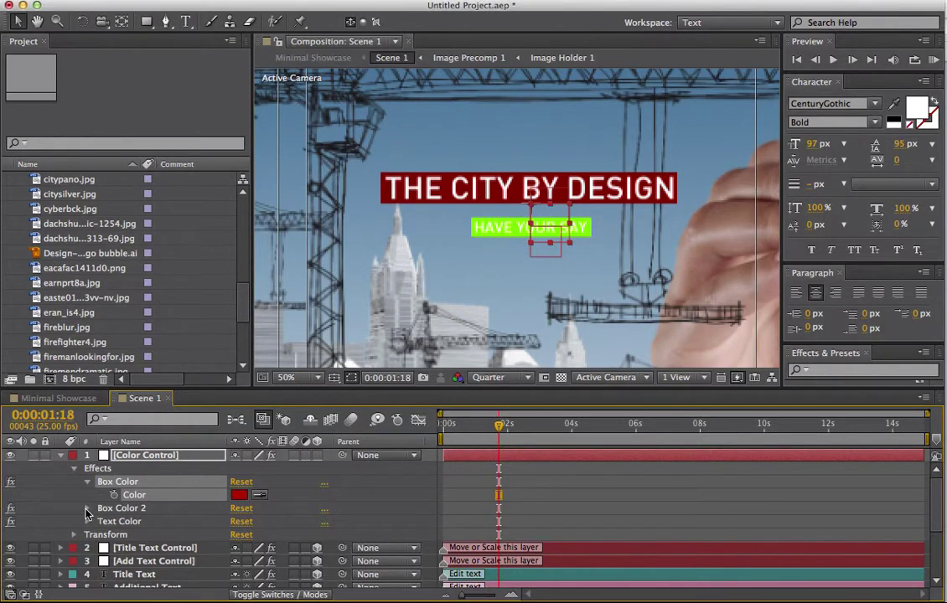
- Set the Color Control layer's Box Color 2 to blue 2C00FF and collapse the layer's properties
click(87, 508)
click(236, 524)
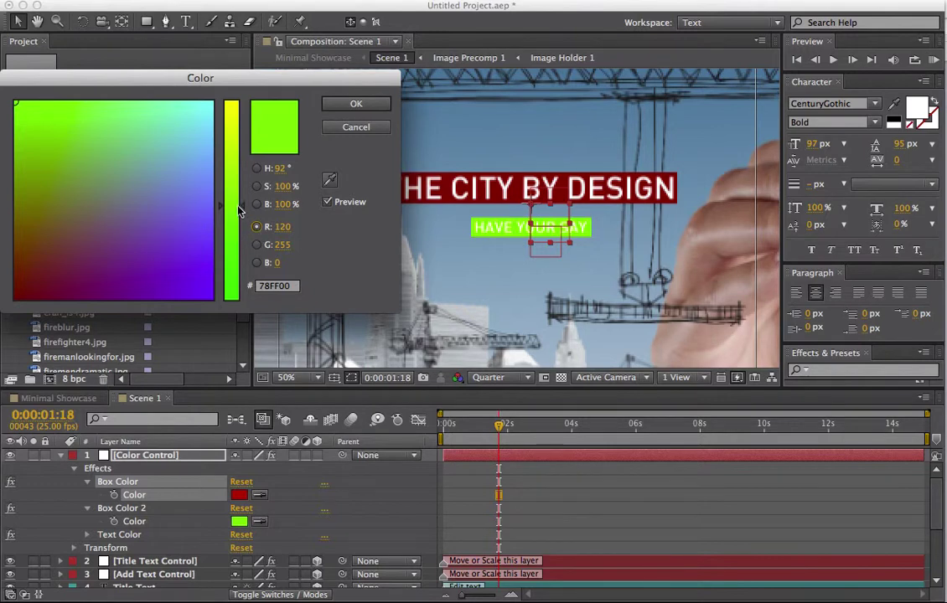
drag(228, 185, 256, 298)
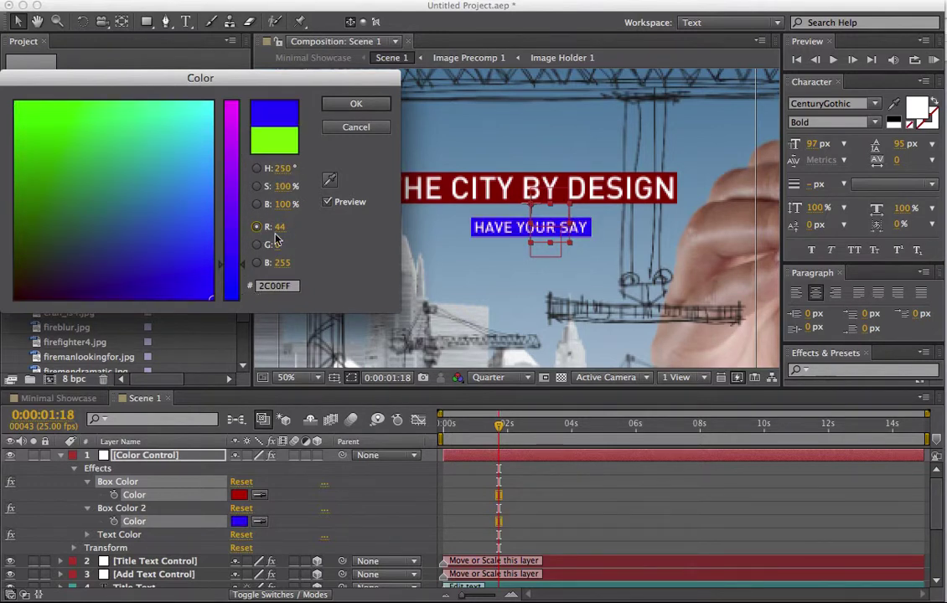
click(356, 103)
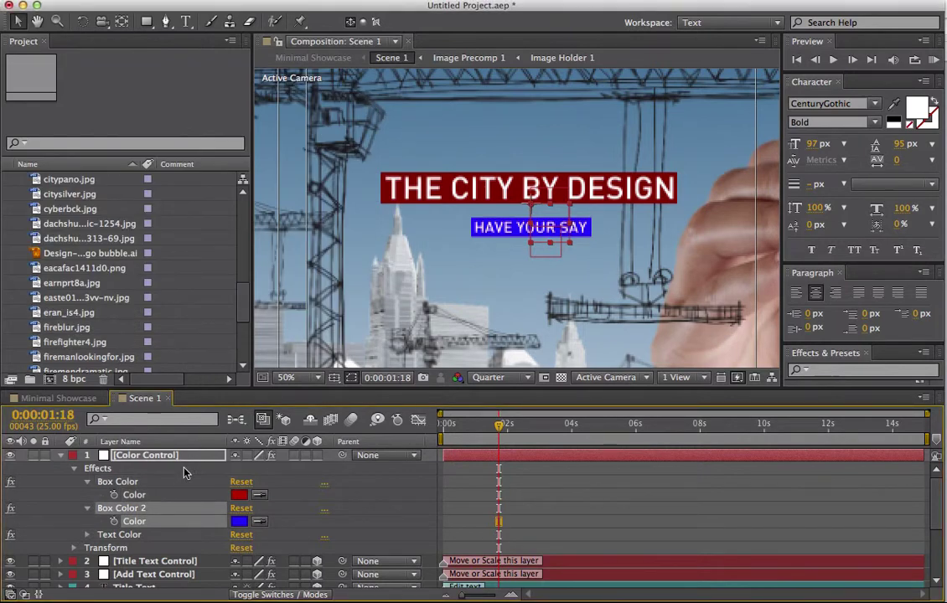
click(61, 455)
- Move Scene 1's Title Text Control layer straight up to widen the gap above HAVE YOUR SAY, and close Scene 1
click(139, 469)
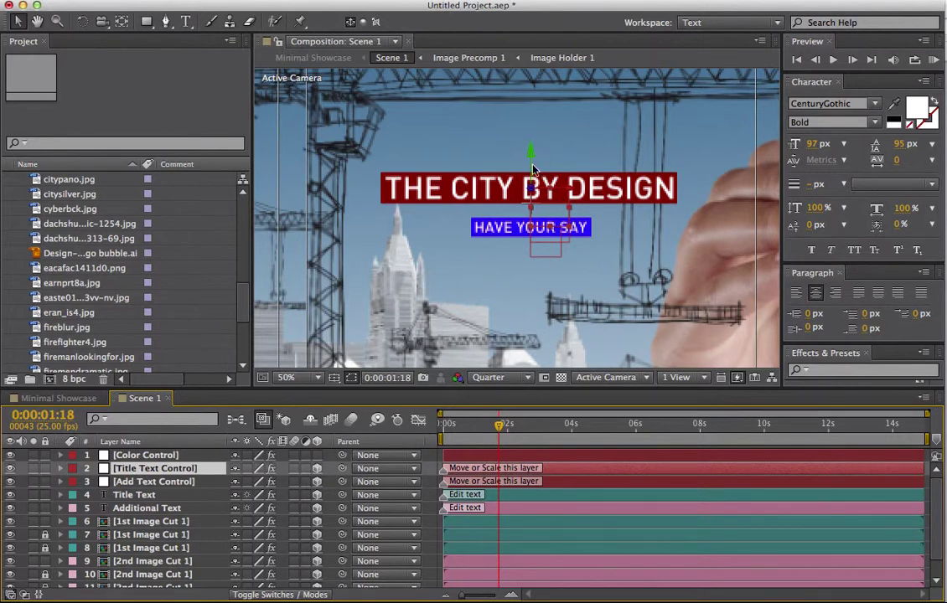
drag(533, 167, 533, 83)
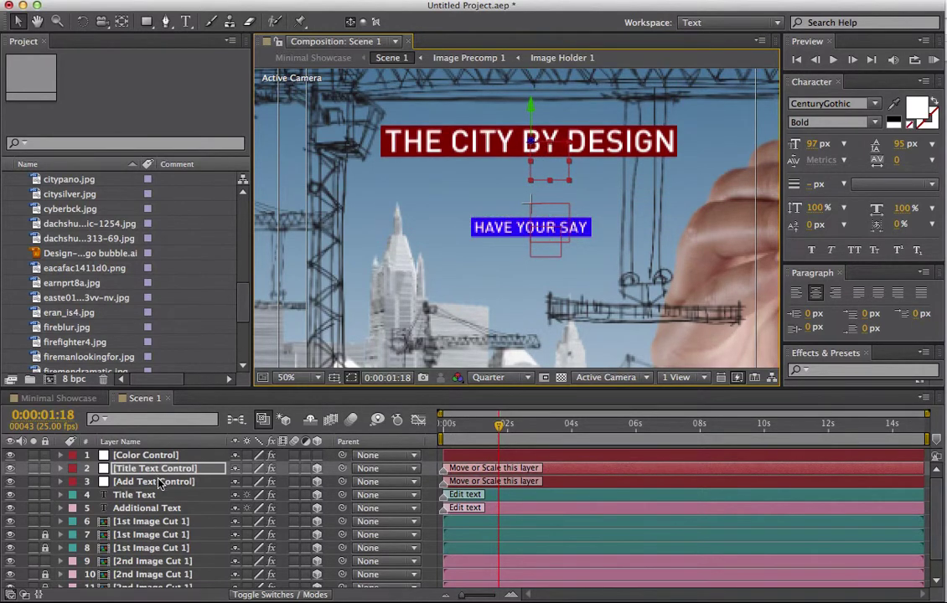
click(167, 399)
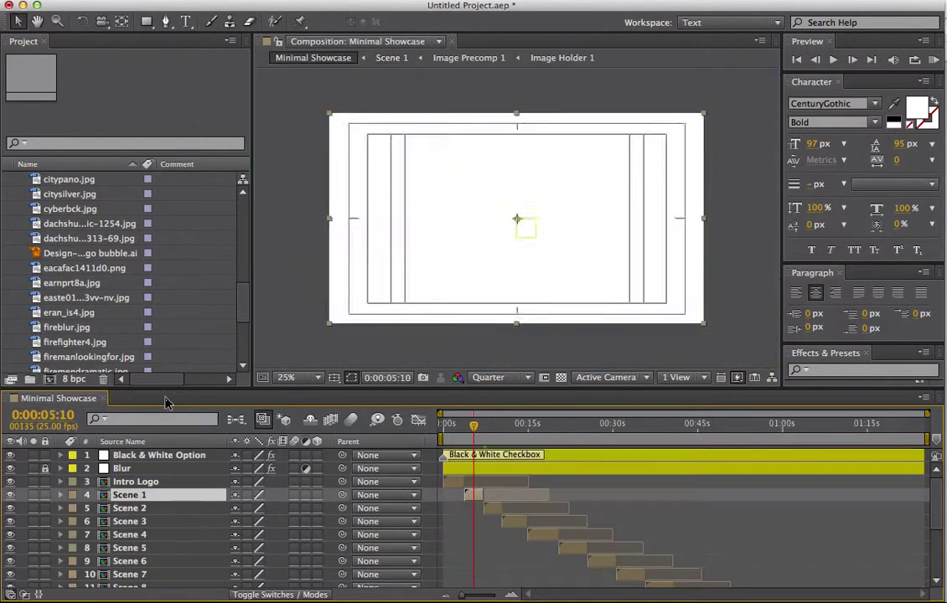
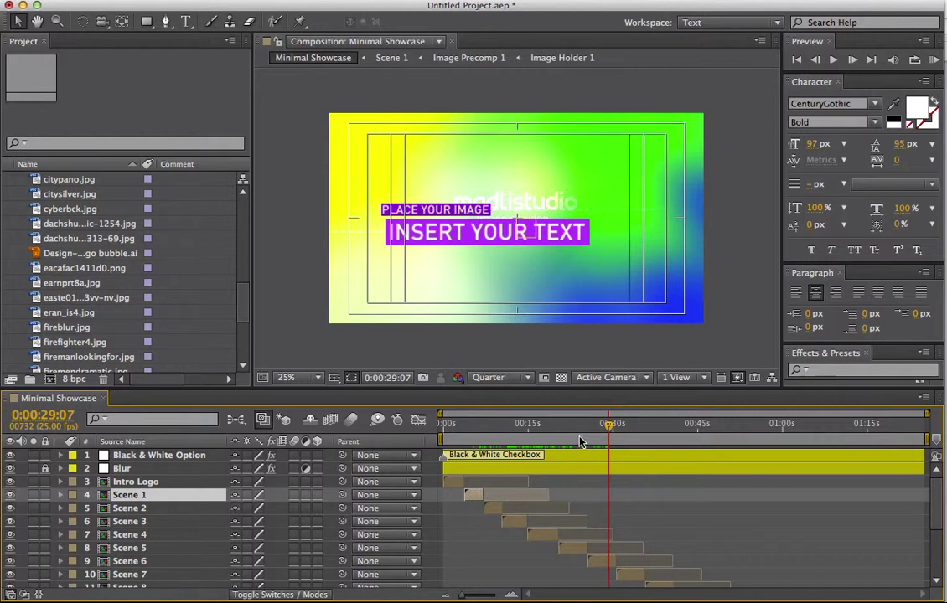
- Scrub Minimal Showcase through the remaining scenes to 0:00:54:13 to review their placeholder layouts
click(626, 426)
drag(626, 427, 686, 443)
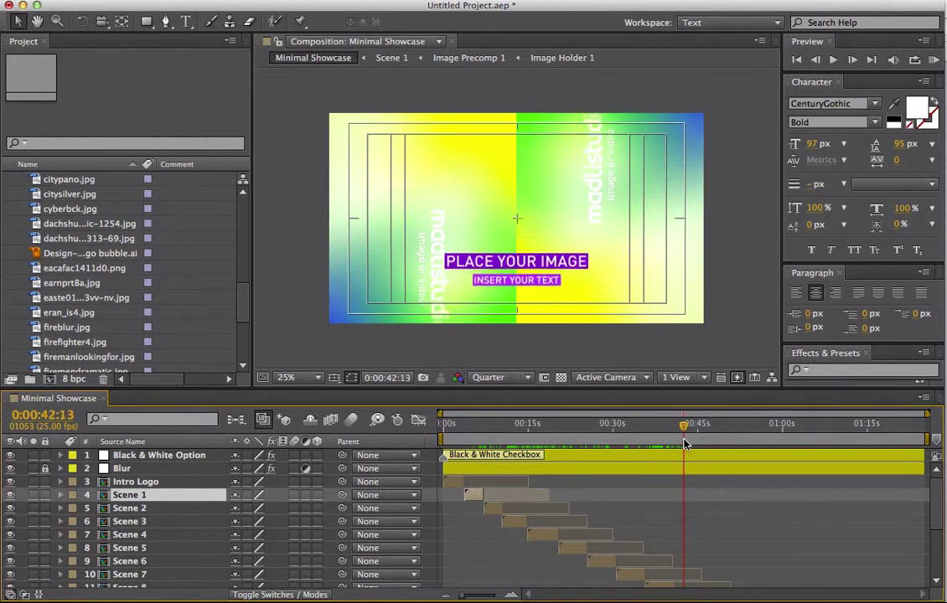
scroll(541, 552, down, 4)
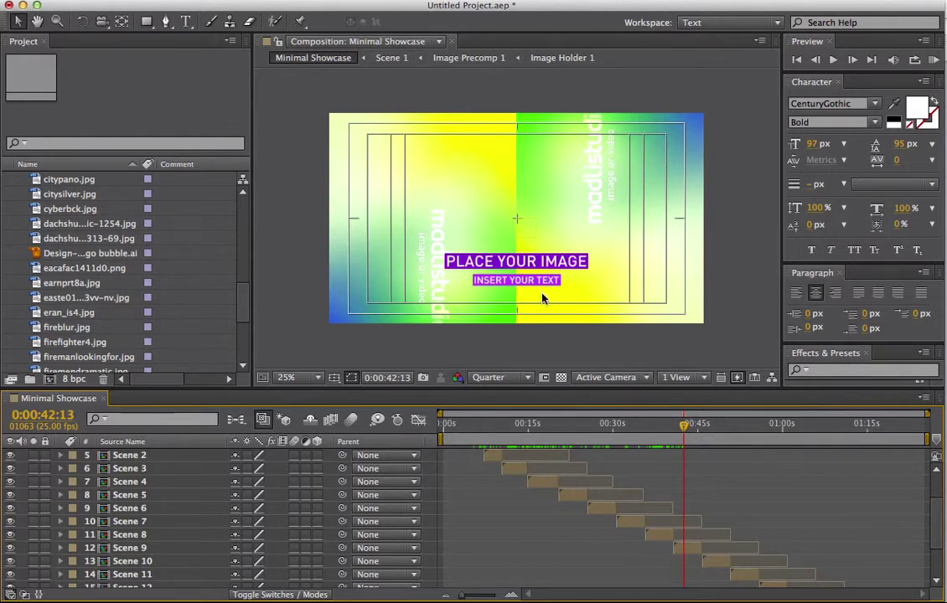
drag(715, 430, 751, 432)
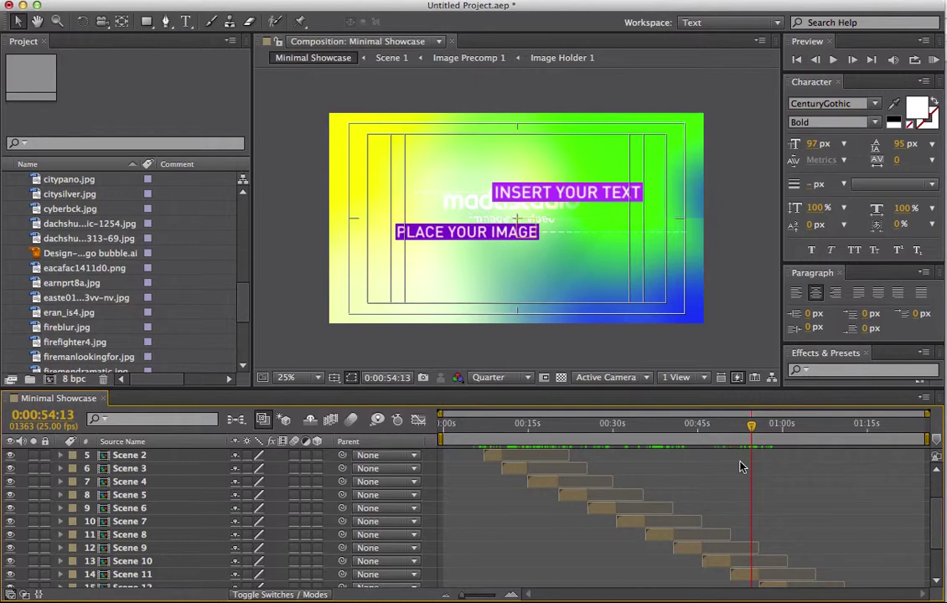
- Open the Scene 11 composition and go through its Image Precomp 11 into Image Holder 11a
scroll(739, 467, down, 2)
double_click(744, 549)
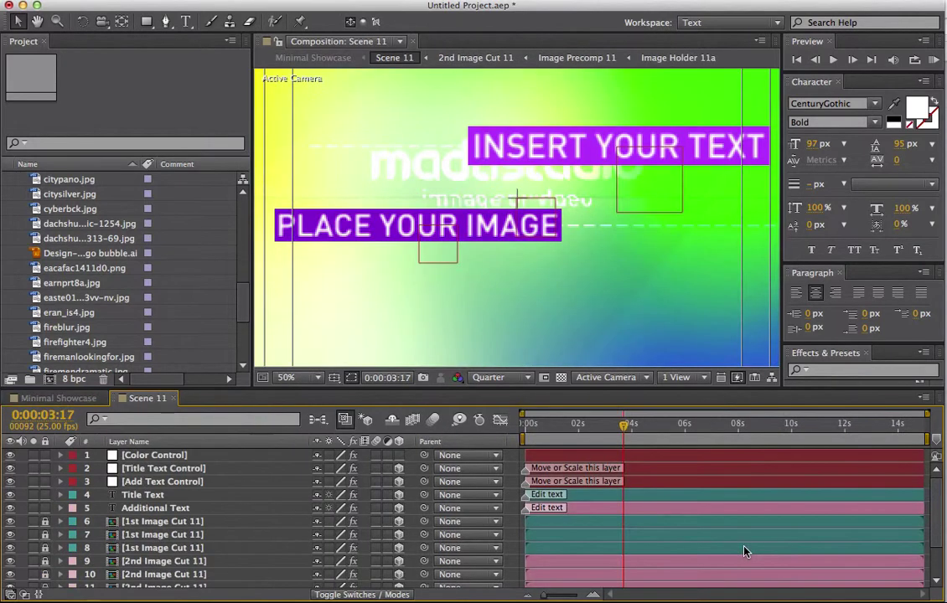
scroll(576, 314, down, 1)
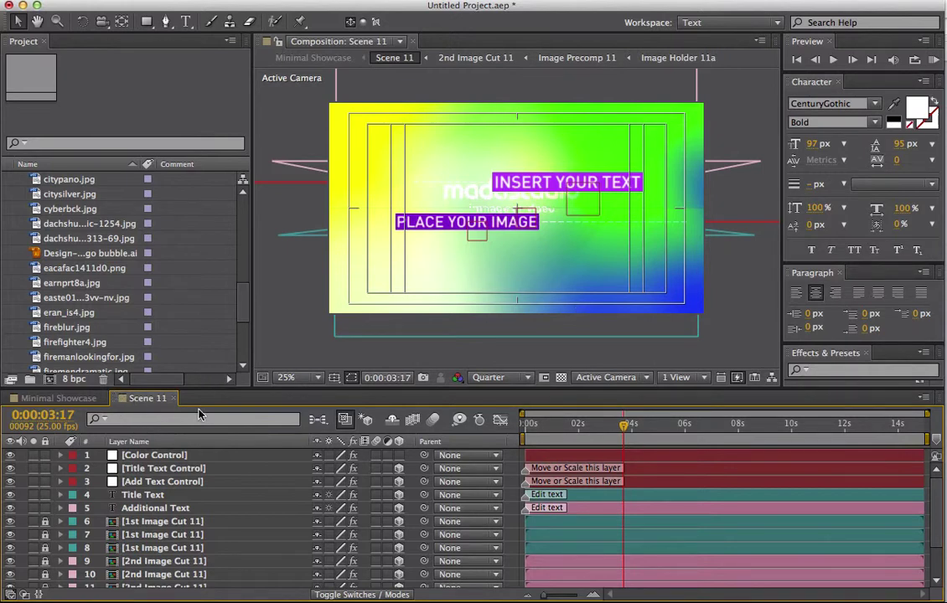
scroll(143, 493, down, 2)
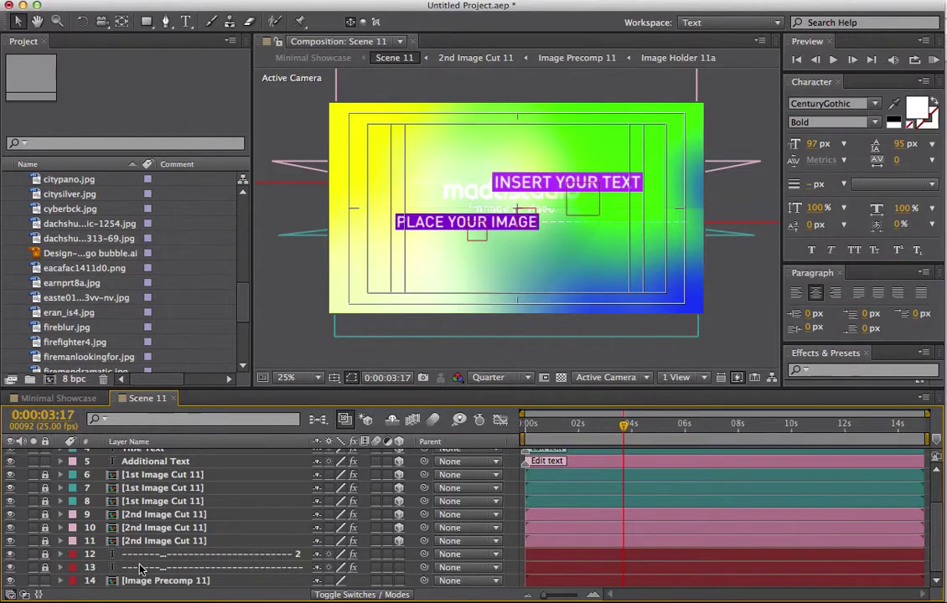
double_click(159, 581)
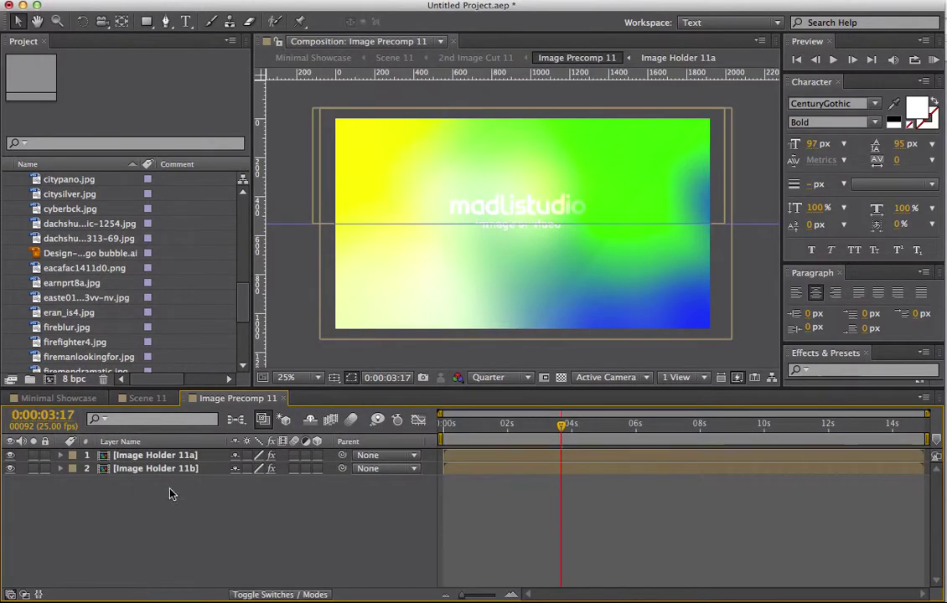
double_click(136, 457)
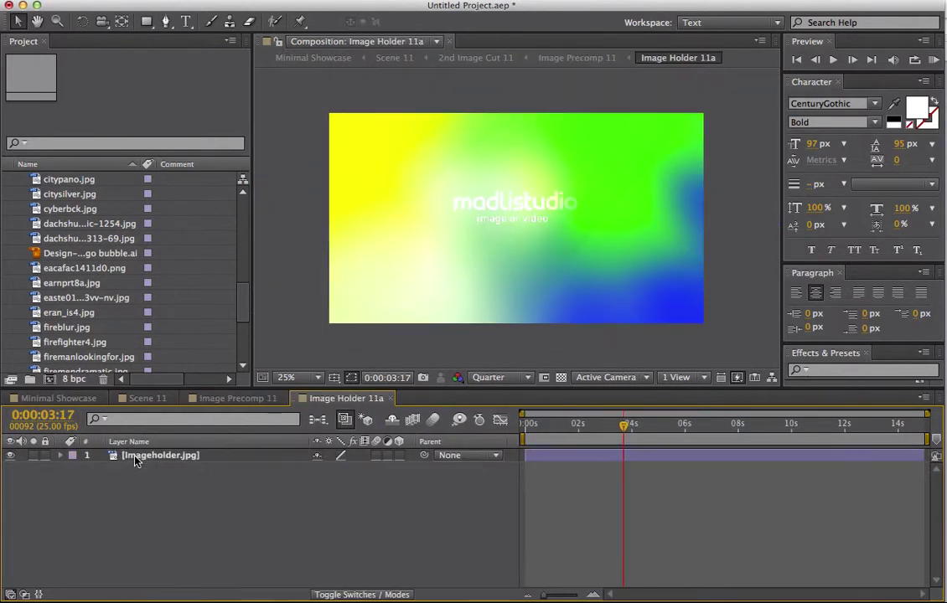
- Replace the Imageholder.jpg layer in Image Holder 11a with earnprt8a.jpg and close that composition
click(151, 460)
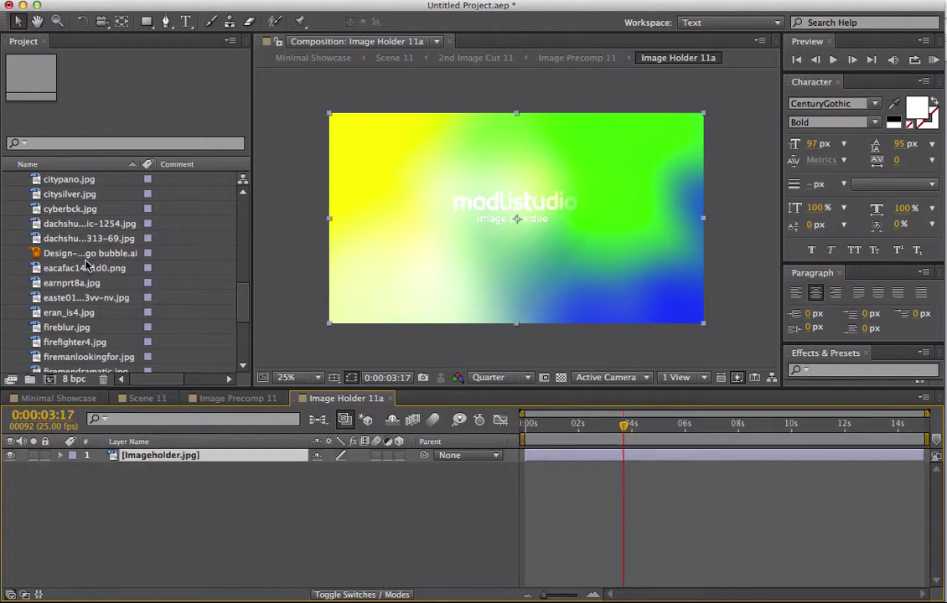
click(60, 287)
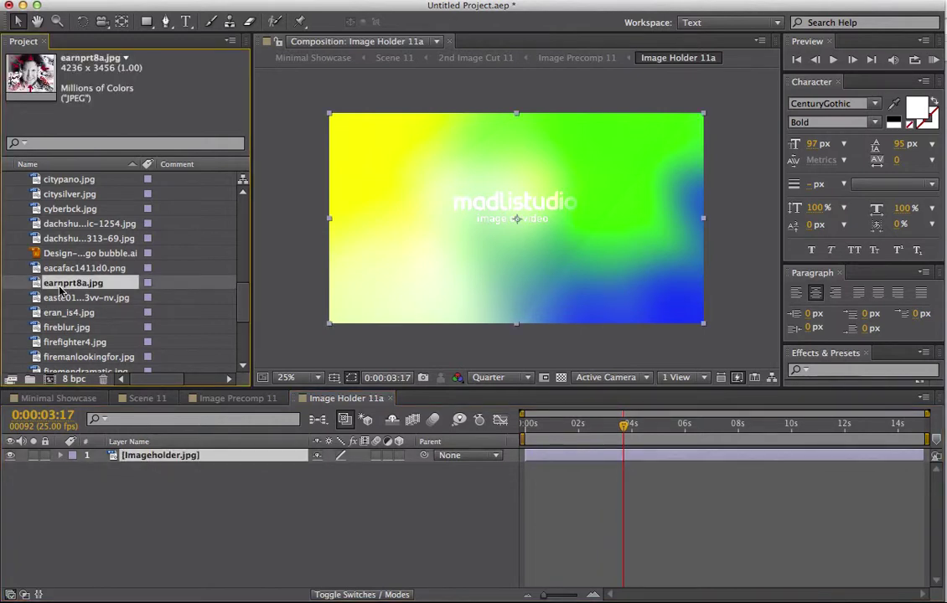
key(super+alt+slash)
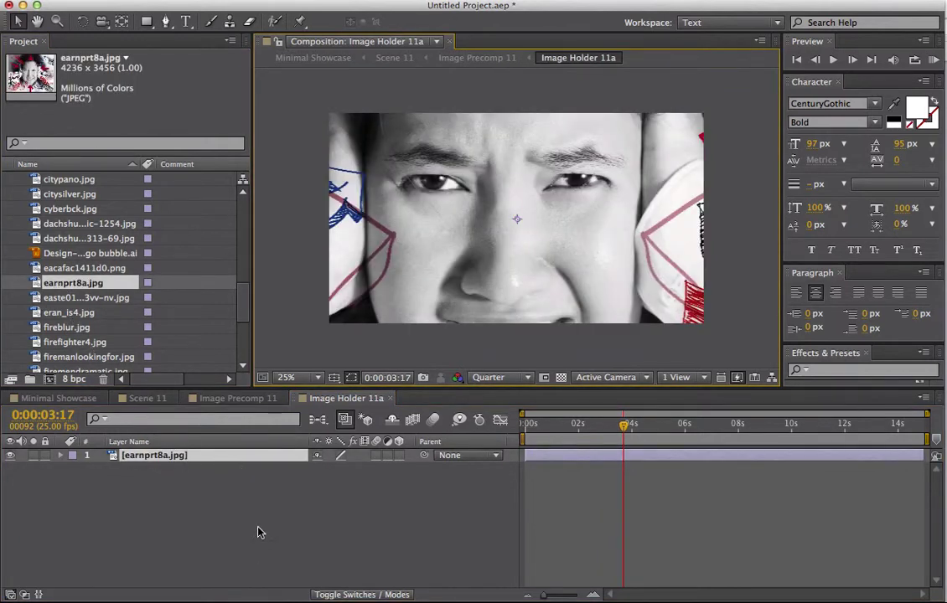
key(super+w)
- Replace the placeholder in Image Holder 11b with eacafac1411d0.png and check the combined images in Image Precomp 11 at 0:00:03:01
double_click(138, 478)
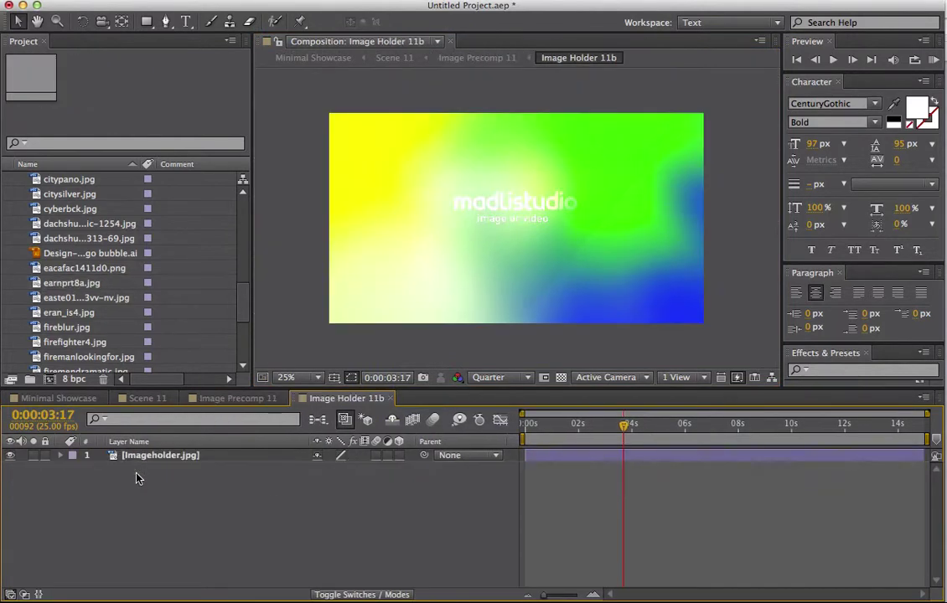
click(134, 457)
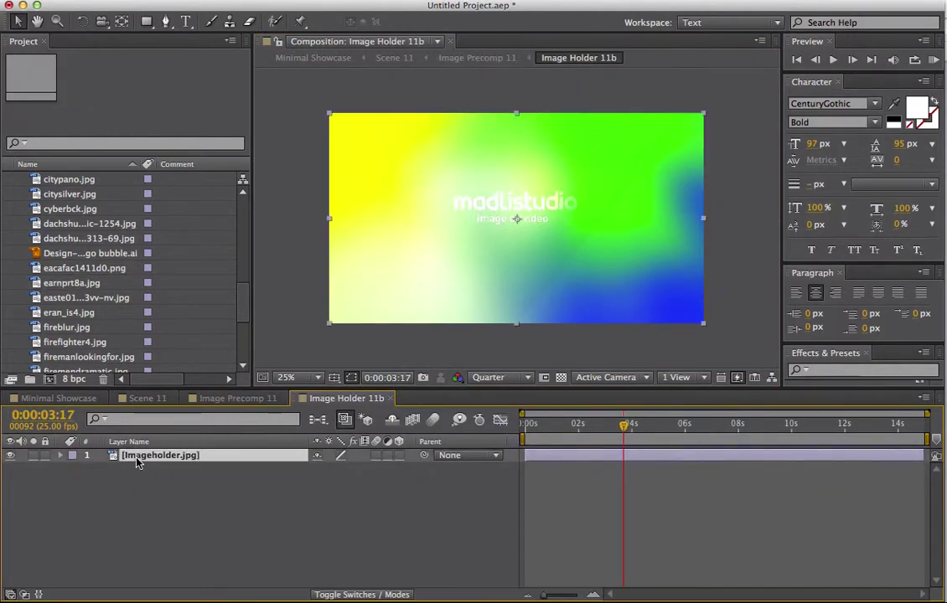
click(65, 269)
key(super+alt+slash)
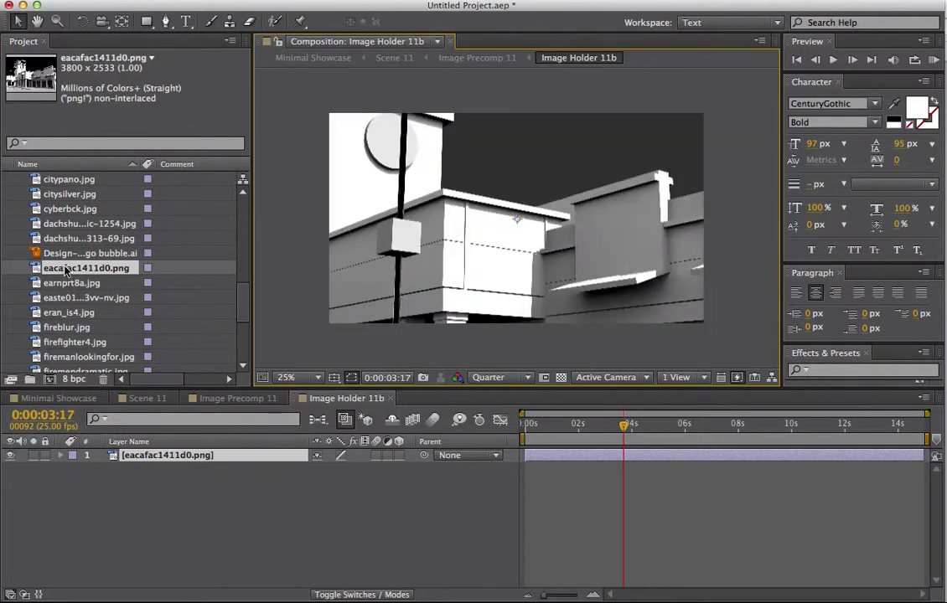
key(super+w)
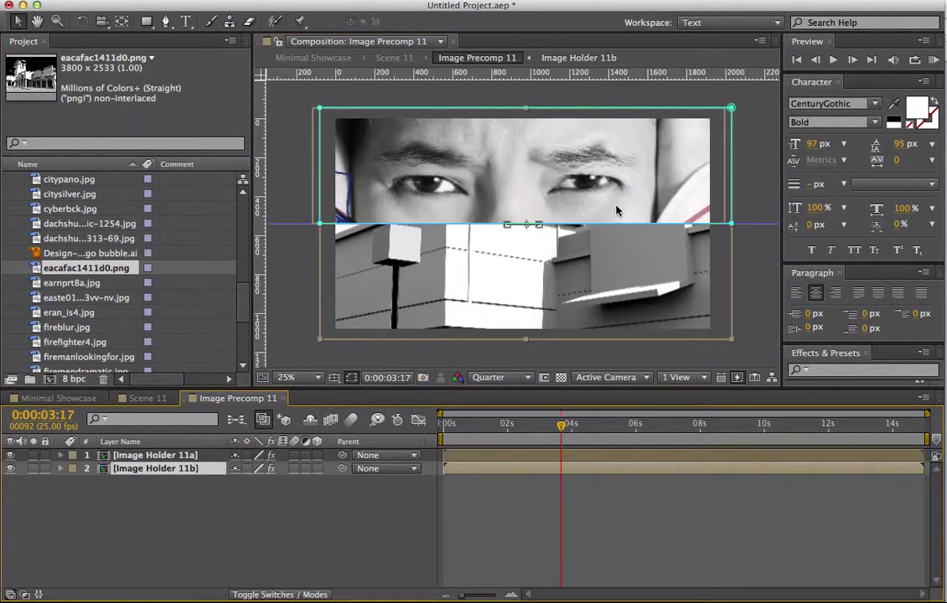
drag(564, 427, 541, 439)
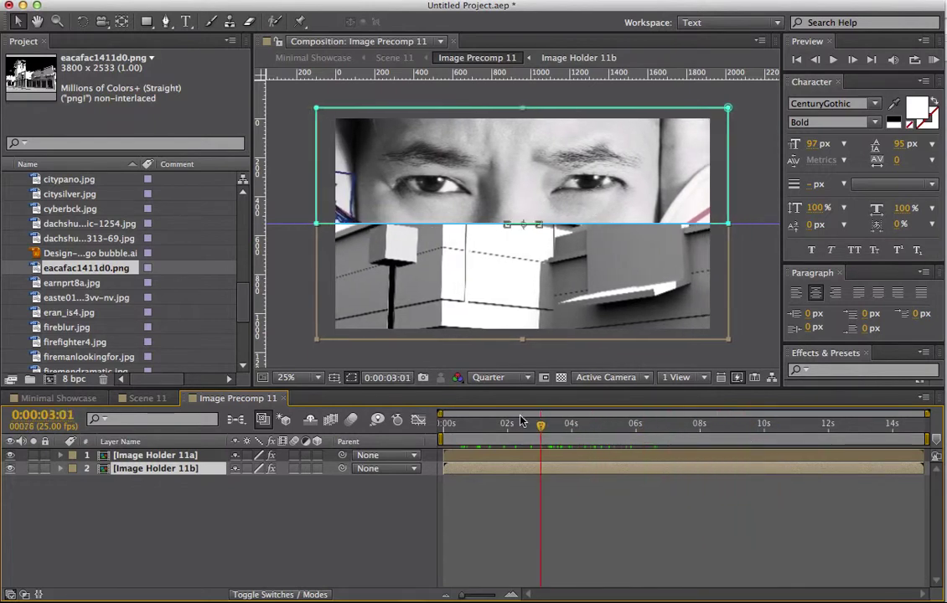
- Close the Image Precomp 11 and Scene 11 compositions and preview Scene 11 in Minimal Showcase from 0:00:51:12
click(287, 399)
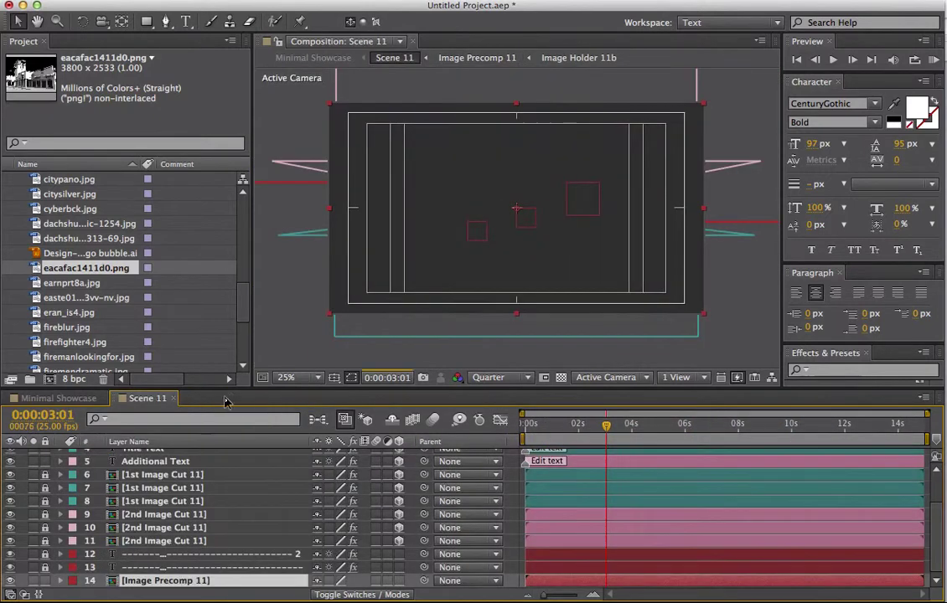
click(174, 399)
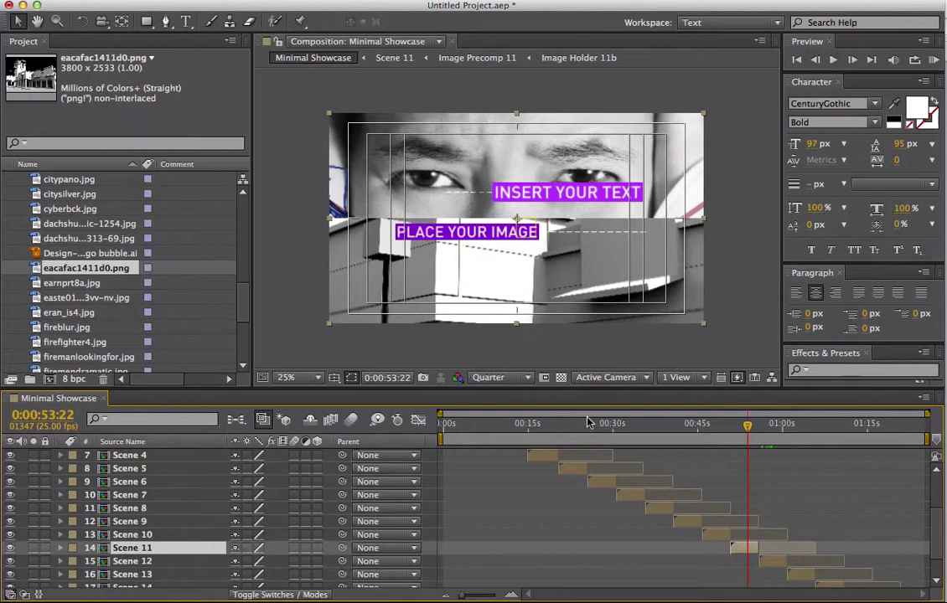
mouse_move(749, 429)
mouse_down()
mouse_move(734, 429)
mouse_move(756, 433)
mouse_move(733, 431)
mouse_move(749, 433)
mouse_up()
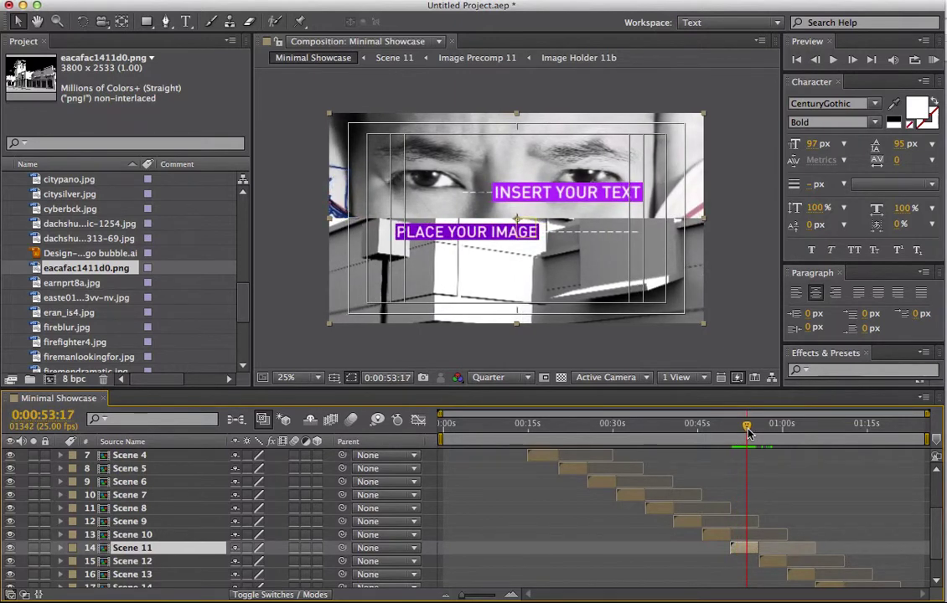
mouse_move(749, 433)
mouse_down()
mouse_move(758, 435)
mouse_move(722, 431)
mouse_move(735, 429)
mouse_up()
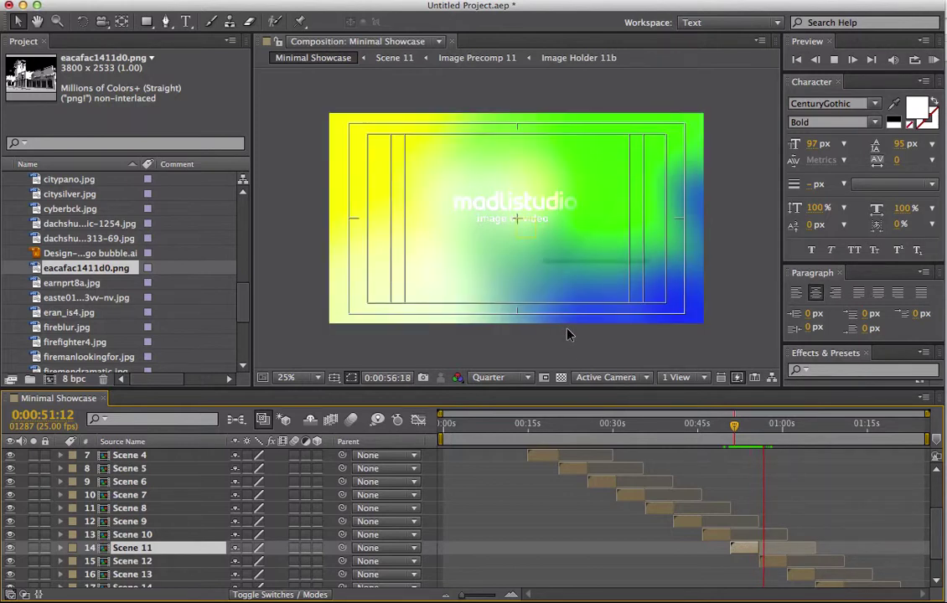
key(space)
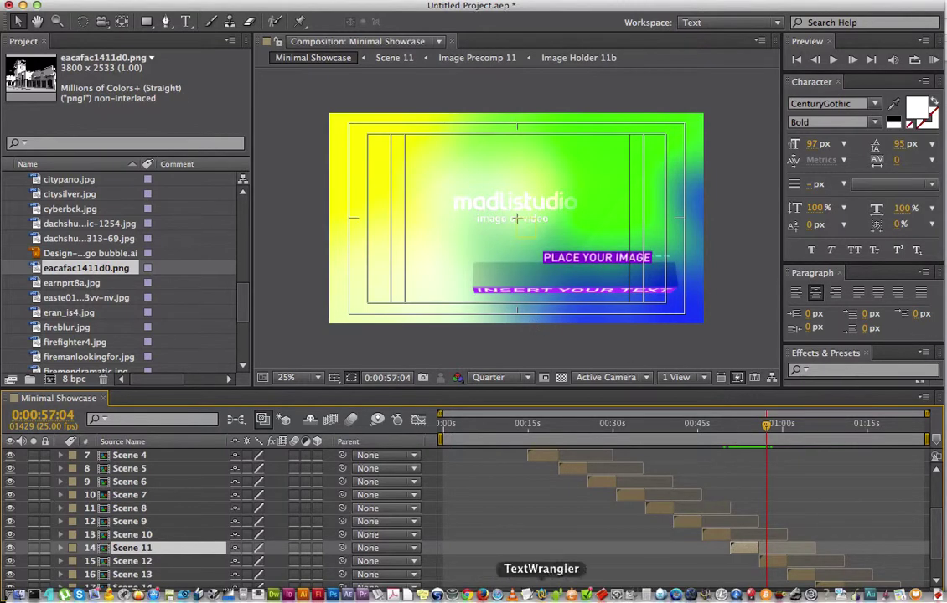
mouse_move(243, 596)
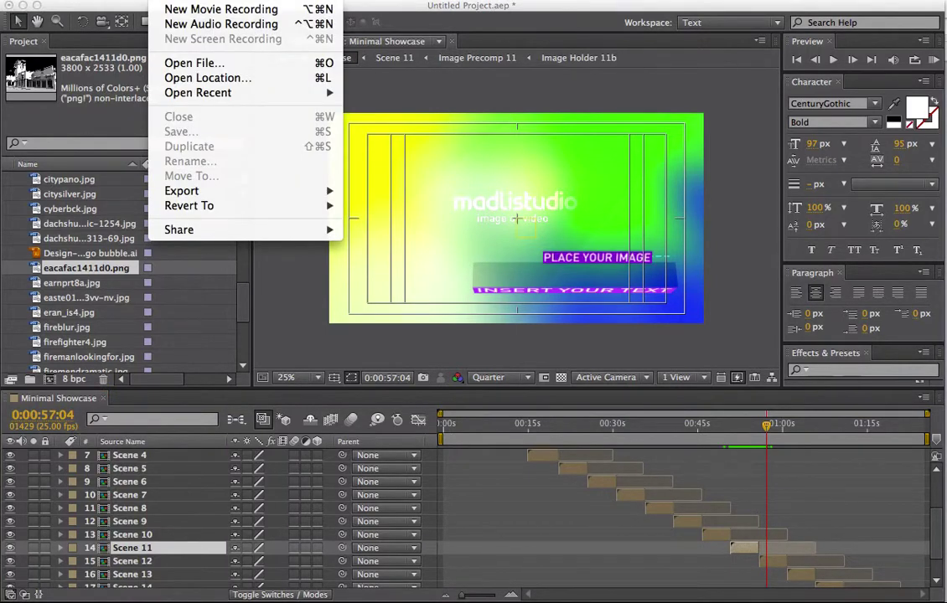
key(Left)
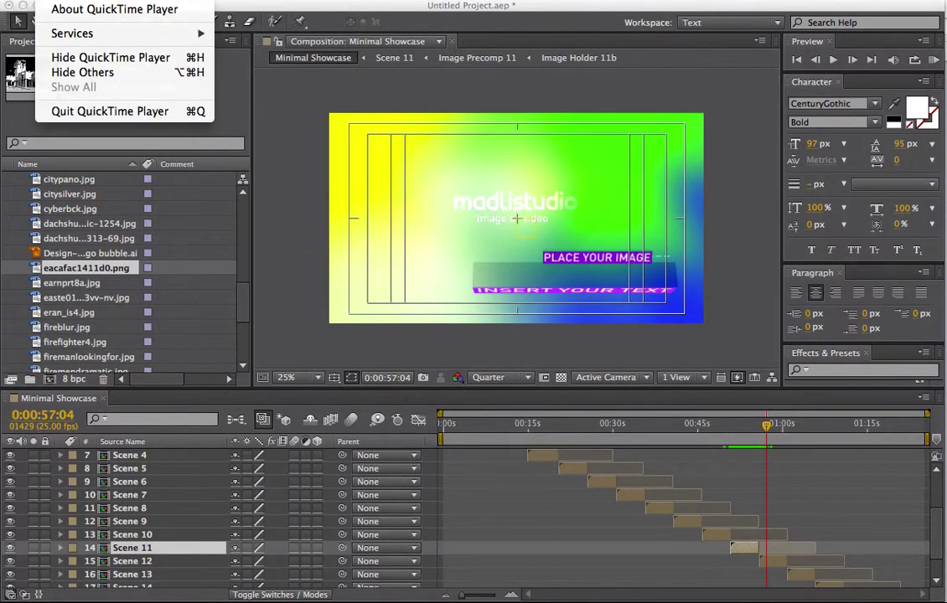
key(Escape)
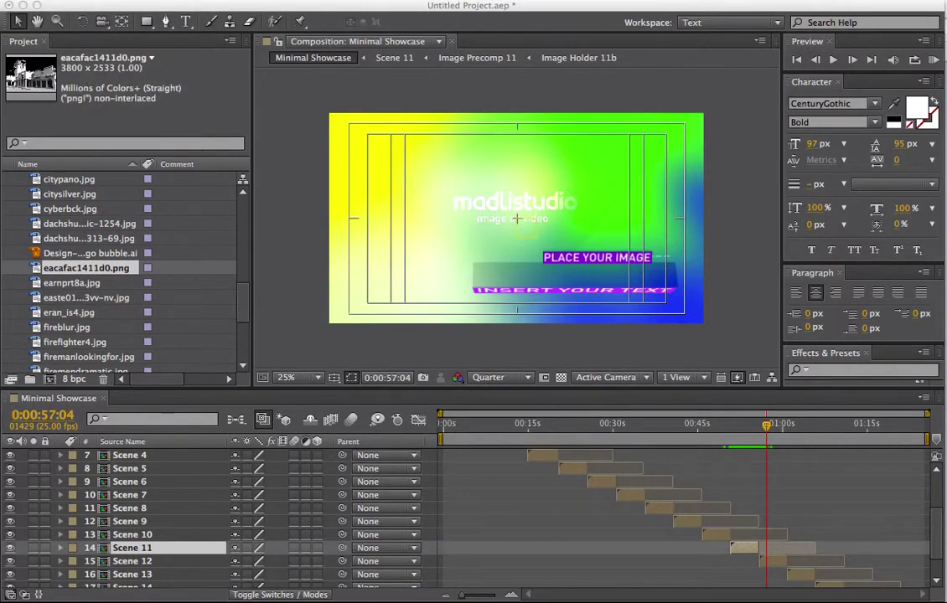